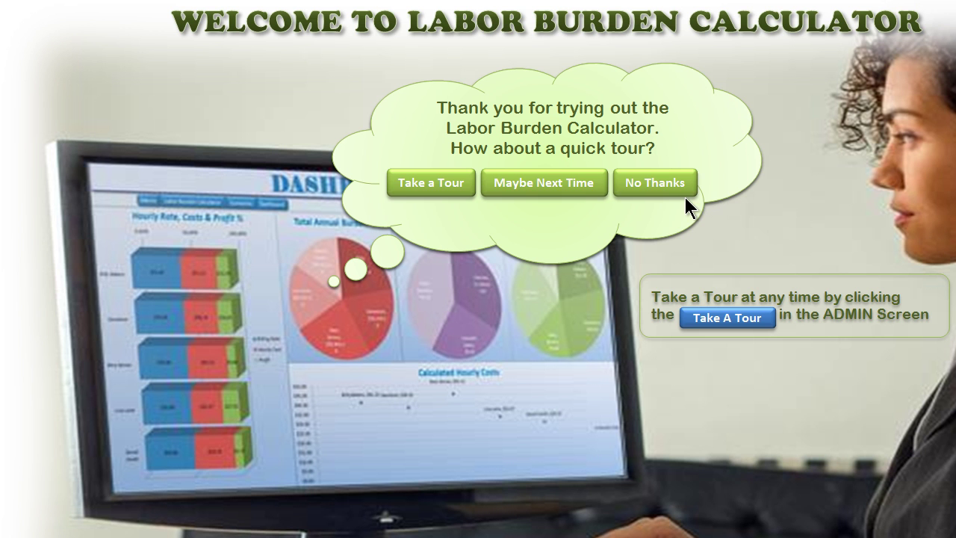
Decline the quick tour, and collapse and re-expand the Company / Employer Information & Defaults section.
{"action": "left_click", "coordinate": [668, 184]}
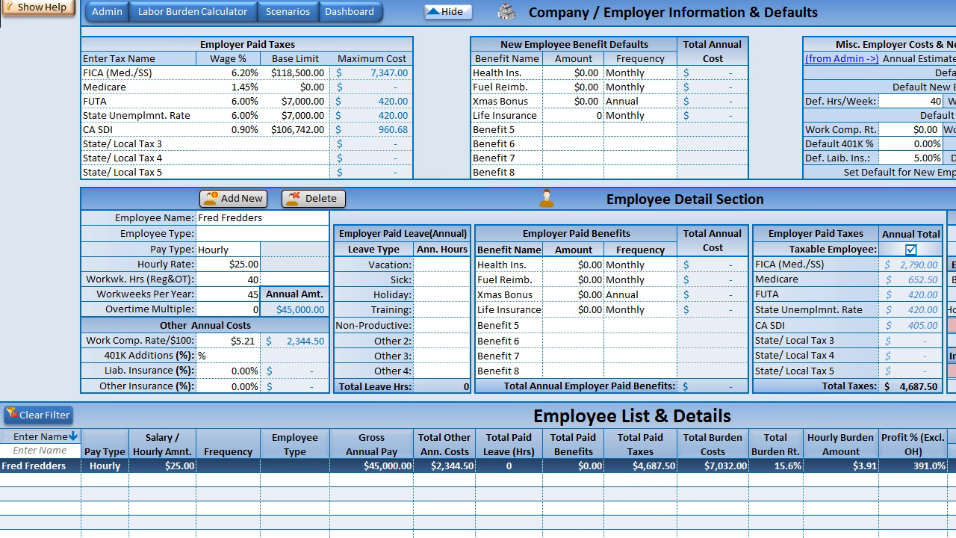
{"action": "scroll", "coordinate": [478, 269], "scroll_direction": "down", "scroll_amount": 1}
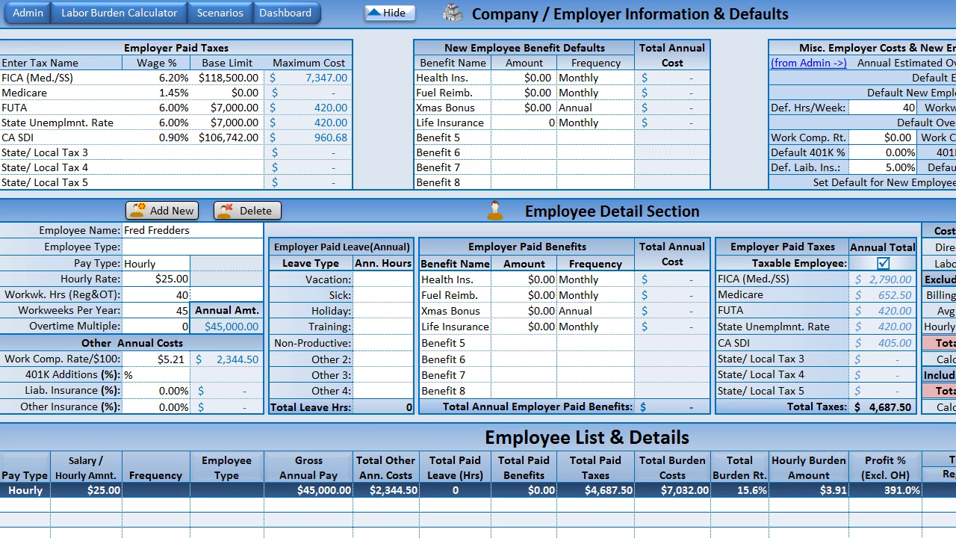
{"action": "left_click", "coordinate": [384, 12]}
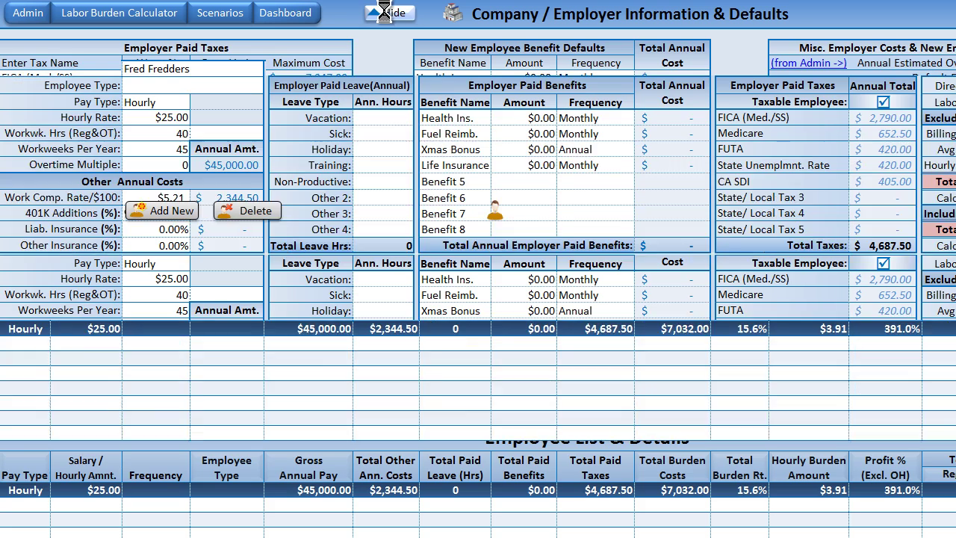
{"action": "left_click", "coordinate": [478, 14]}
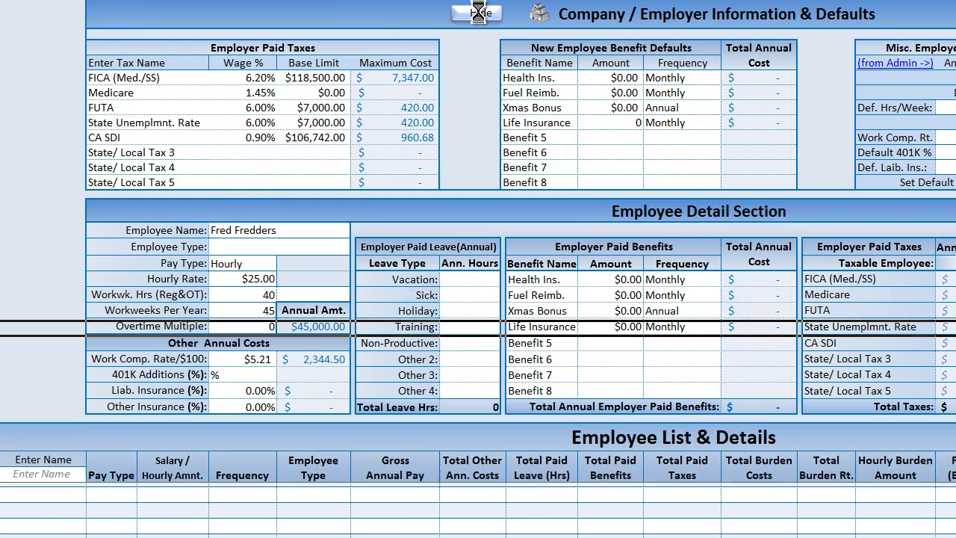
Review the wage percentages under Employer Paid Taxes and the names and amounts under New Employee Benefit Defaults.
{"action": "left_click", "coordinate": [260, 81]}
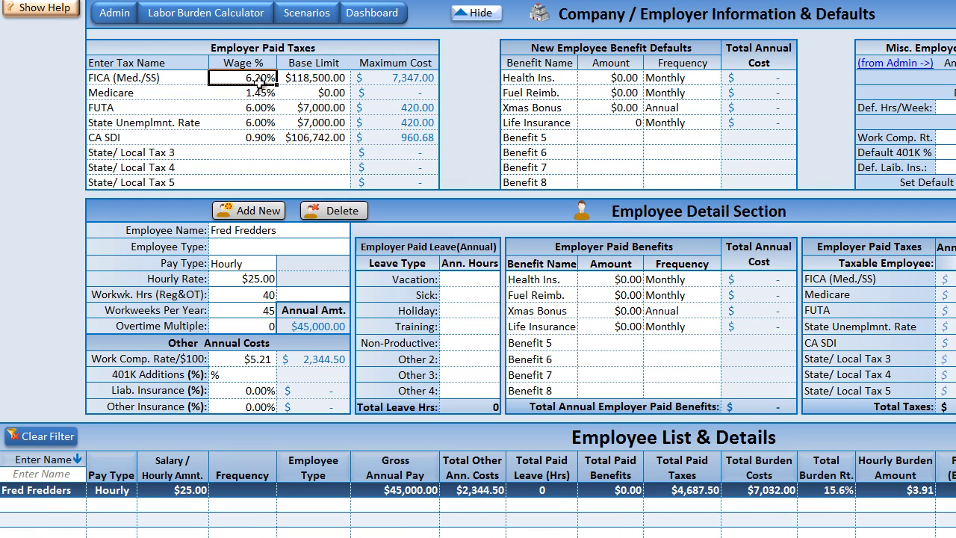
{"action": "left_click_drag", "start_coordinate": [260, 81], "coordinate": [255, 154]}
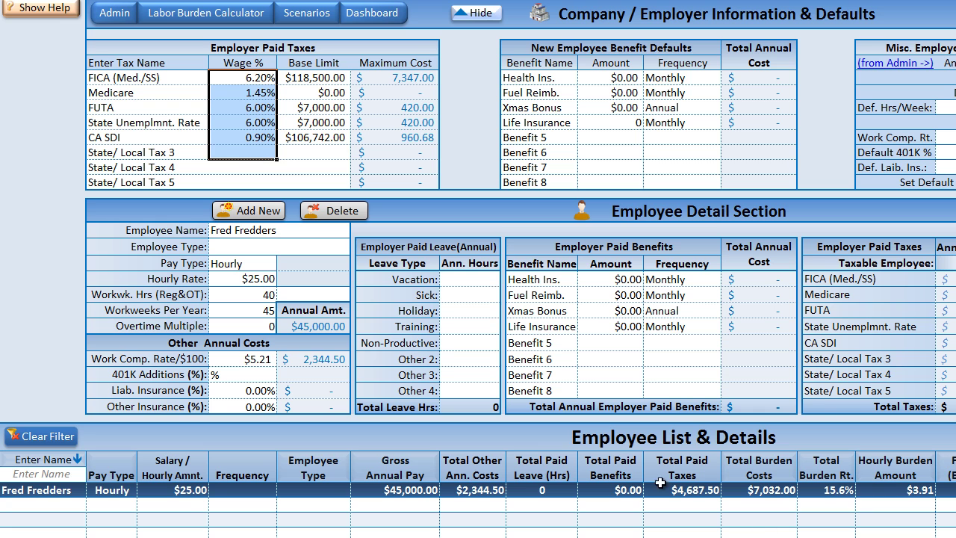
{"action": "scroll", "coordinate": [478, 269], "scroll_direction": "right", "scroll_amount": 1}
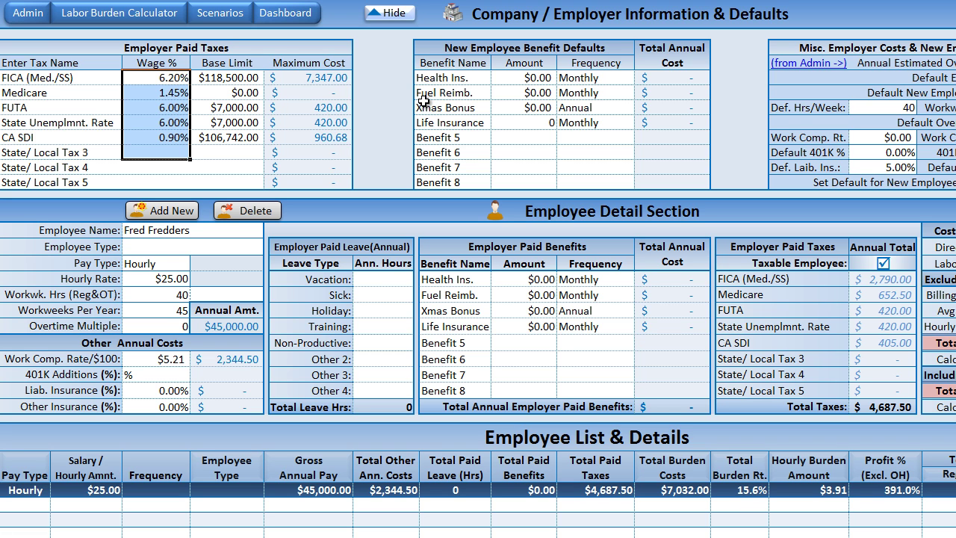
{"action": "left_click_drag", "start_coordinate": [435, 77], "coordinate": [522, 164]}
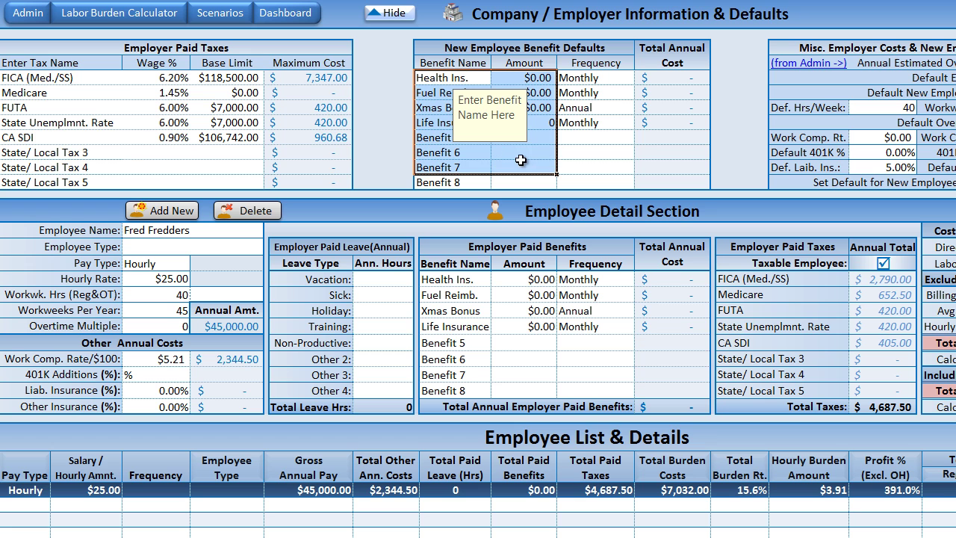
Set the default Health Ins. benefit for new employees to $100.00 and keep its Monthly frequency.
{"action": "left_click", "coordinate": [451, 75]}
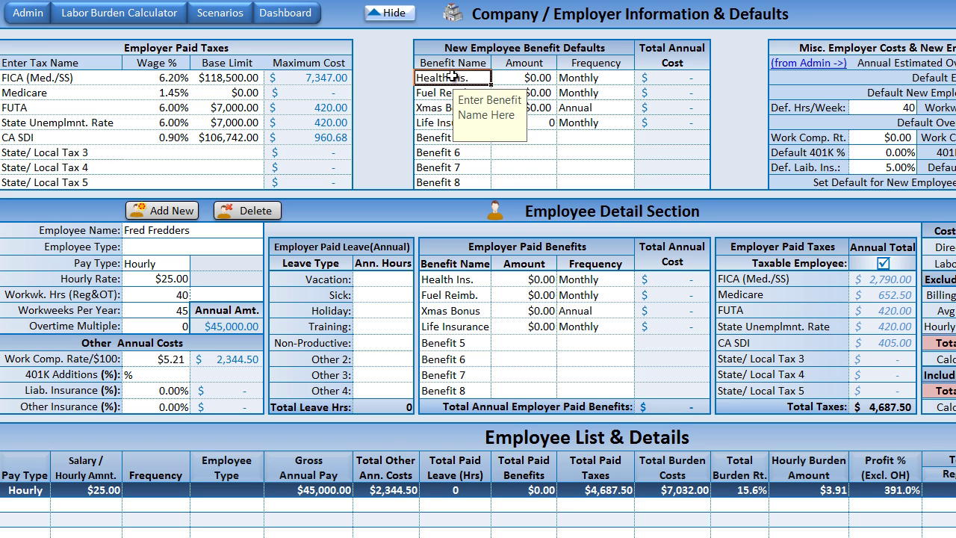
{"action": "left_click", "coordinate": [508, 83]}
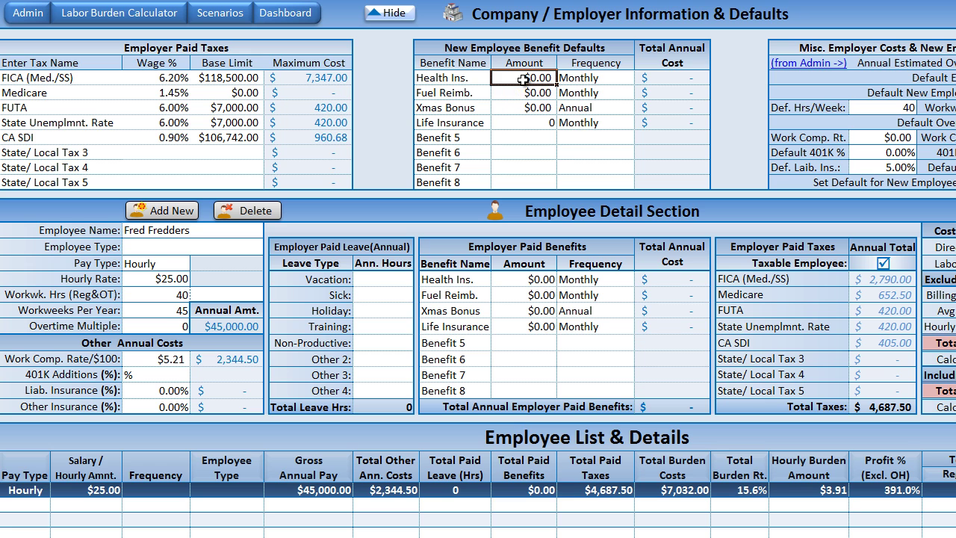
{"action": "type", "text": "100"}
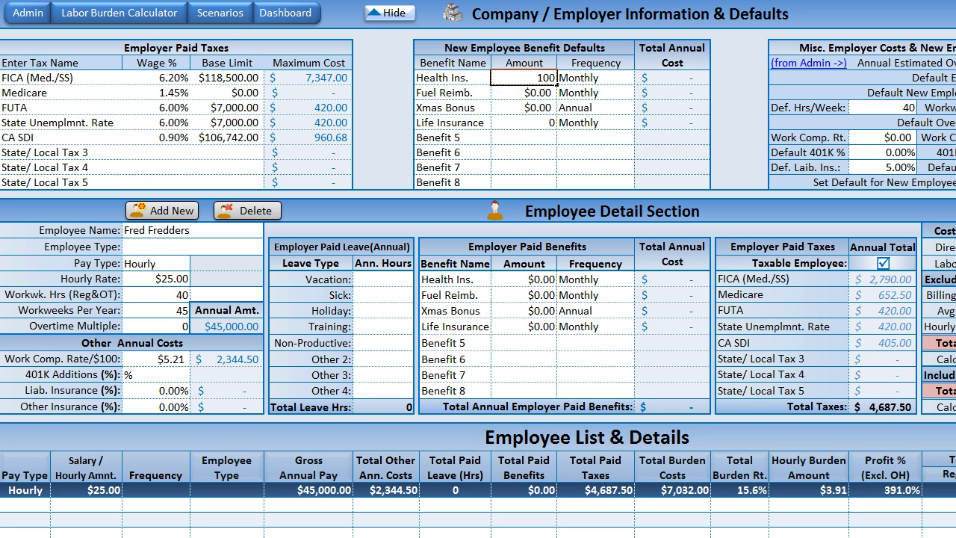
{"action": "key", "text": "Tab"}
{"action": "left_click", "coordinate": [641, 77]}
{"action": "left_click", "coordinate": [642, 80]}
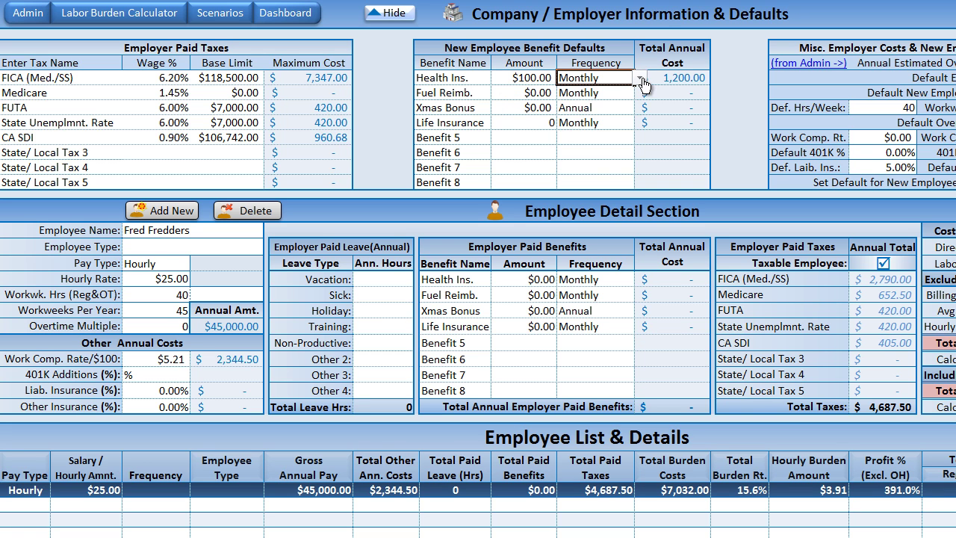
Set the default Fuel Reimb. benefit amount for new employees to $150.00.
{"action": "left_click", "coordinate": [519, 92]}
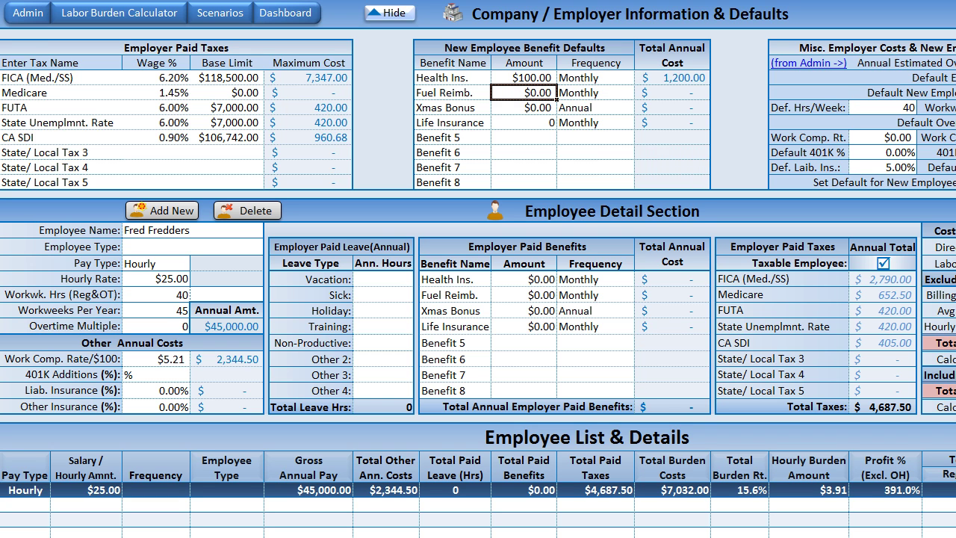
{"action": "type", "text": "150"}
{"action": "key", "text": "Tab"}
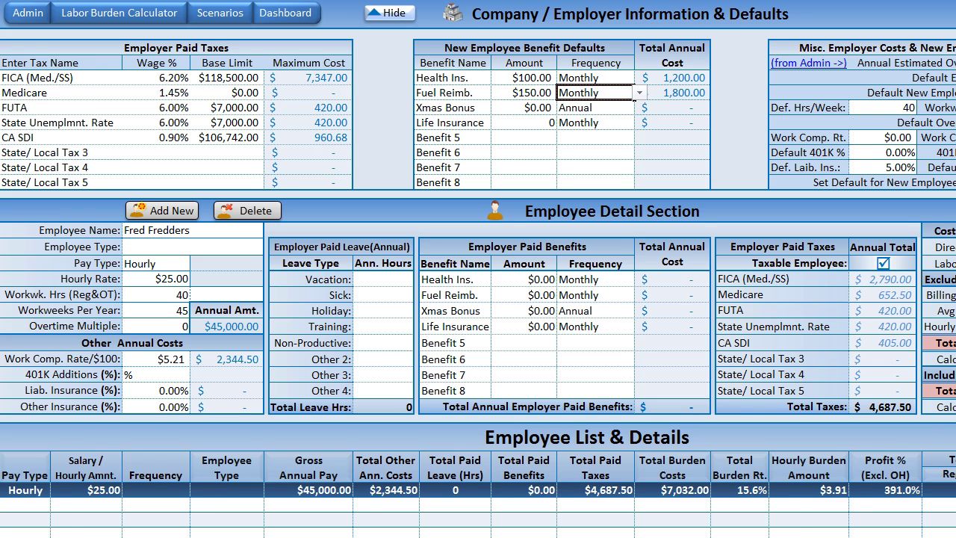
Check the default employee type and the available pay type options in the new employee default settings.
{"action": "scroll", "coordinate": [478, 269], "scroll_direction": "right", "scroll_amount": 2}
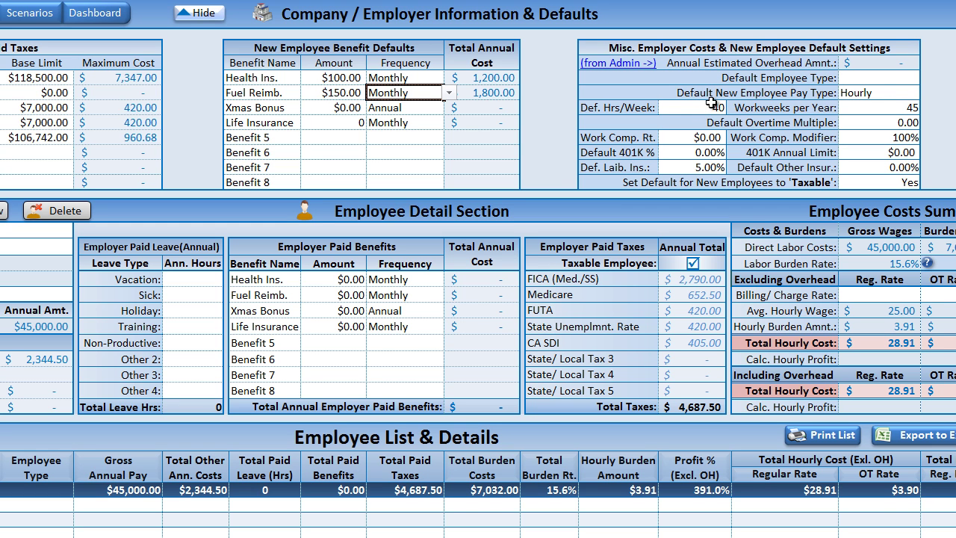
{"action": "left_click", "coordinate": [874, 81]}
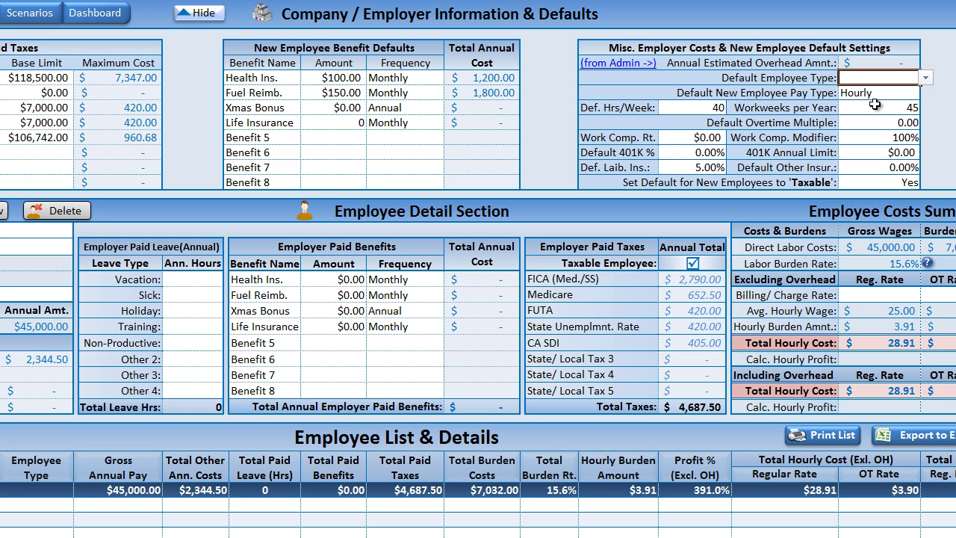
{"action": "left_click", "coordinate": [905, 96]}
{"action": "left_click", "coordinate": [925, 92]}
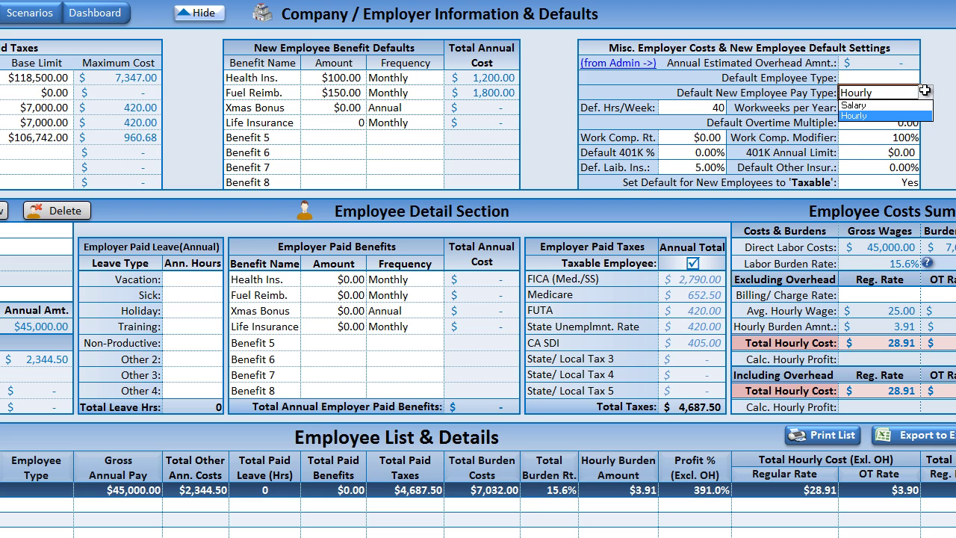
{"action": "left_click", "coordinate": [927, 97]}
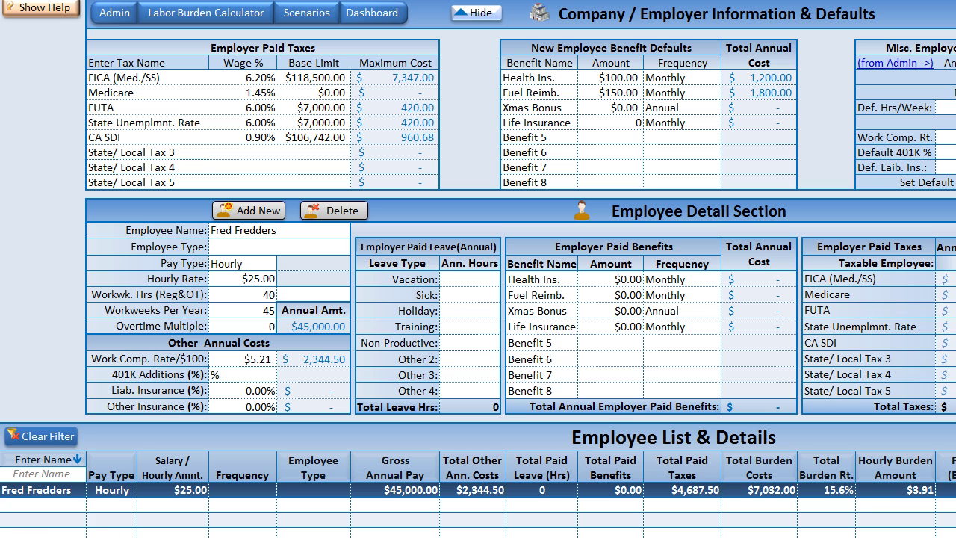
Add a Field Service employee type with an Hourly default pay type on the Admin sheet.
{"action": "left_click", "coordinate": [112, 14]}
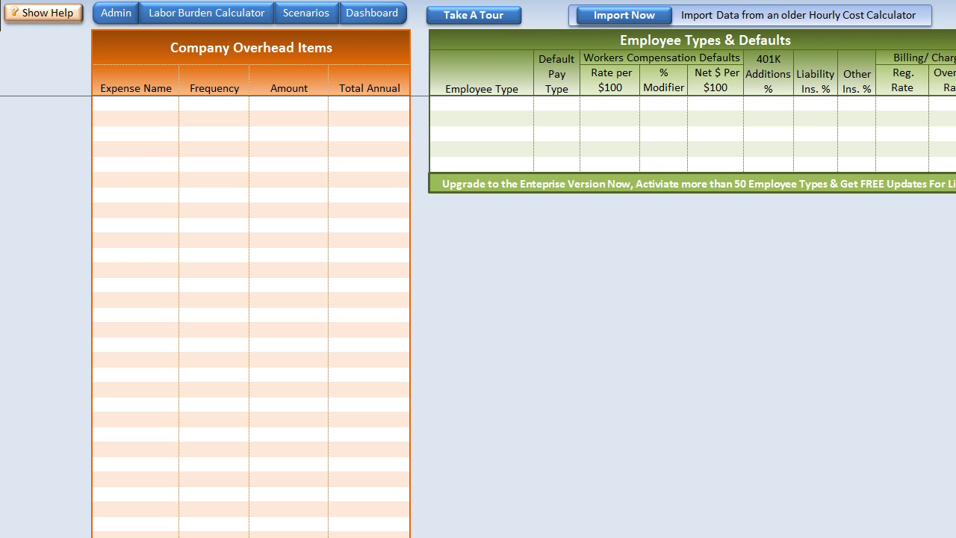
{"action": "left_click", "coordinate": [496, 105]}
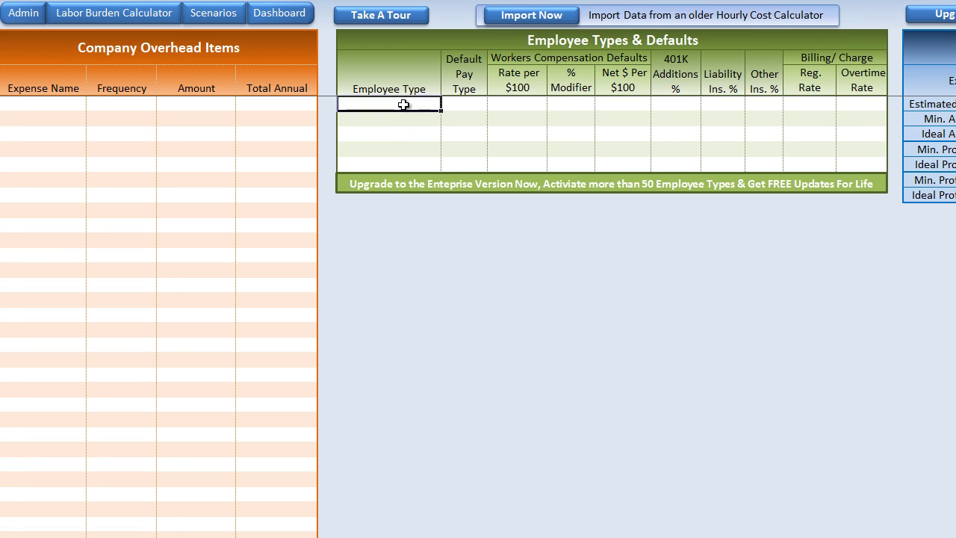
{"action": "type", "text": "Field Service"}
{"action": "key", "text": "Tab"}
{"action": "key", "text": "alt+Down"}
{"action": "key", "text": "Down"}
{"action": "key", "text": "Down"}
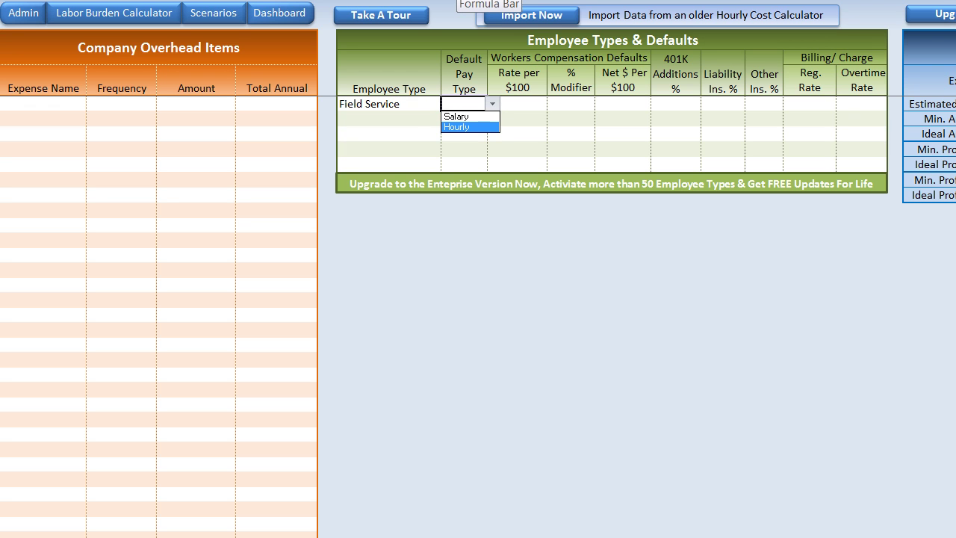
{"action": "left_click", "coordinate": [456, 127]}
Set the Field Service workers compensation defaults to a rate of $9.50 per $100 and a 100% modifier.
{"action": "left_click", "coordinate": [510, 104]}
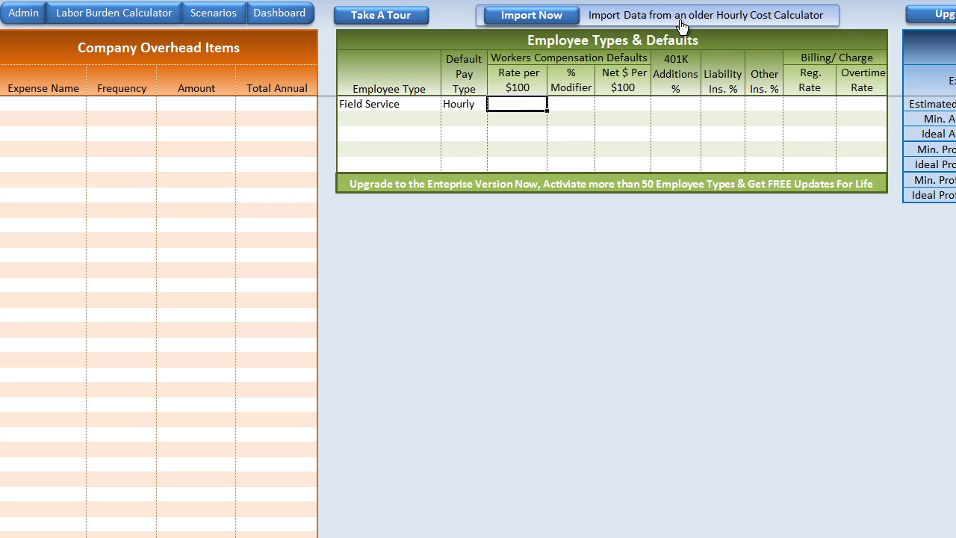
{"action": "type", "text": "9.5"}
{"action": "key", "text": "Tab"}
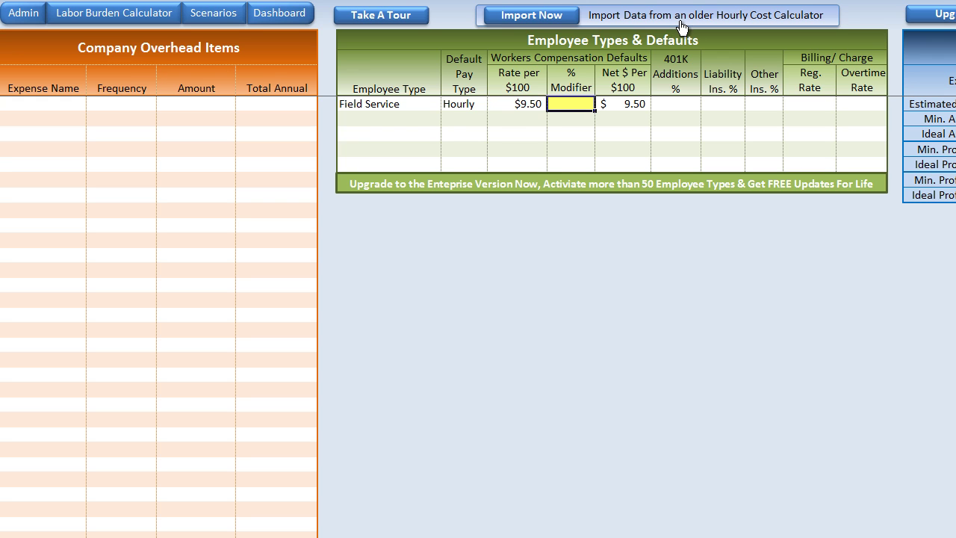
{"action": "type", "text": "100"}
{"action": "key", "text": "Tab"}
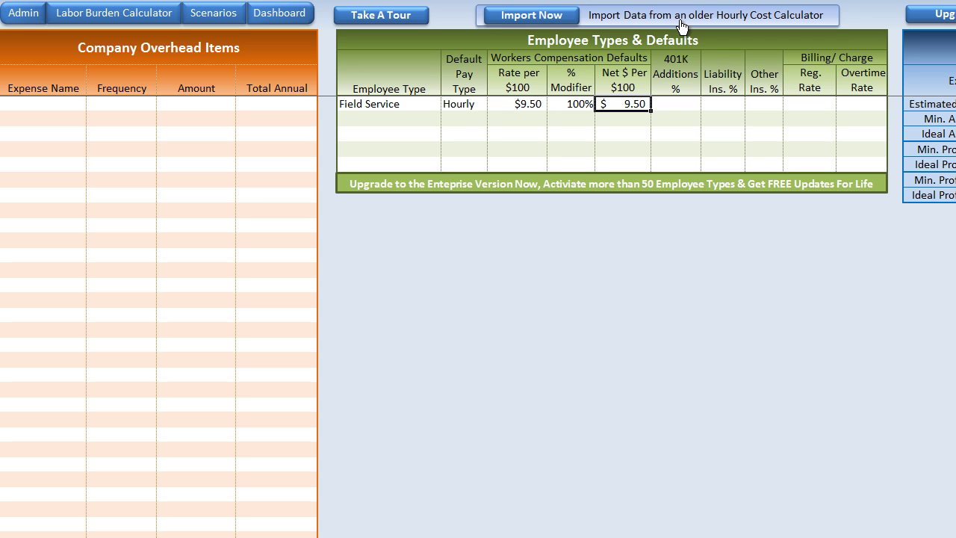
Leave the Field Service 401K and insurance percentages blank, and set its billing rates to $60 regular and $90 overtime.
{"action": "key", "text": "Tab"}
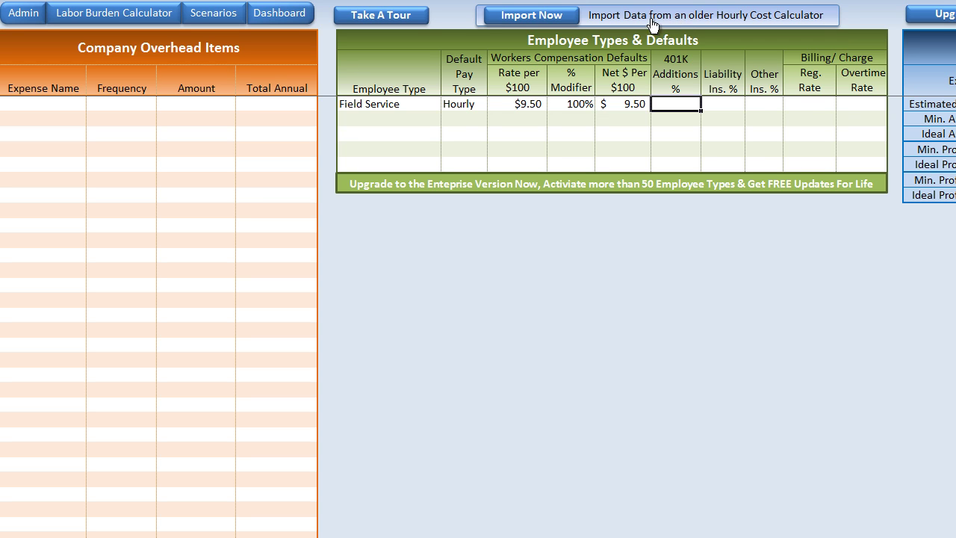
{"action": "key", "text": "Tab"}
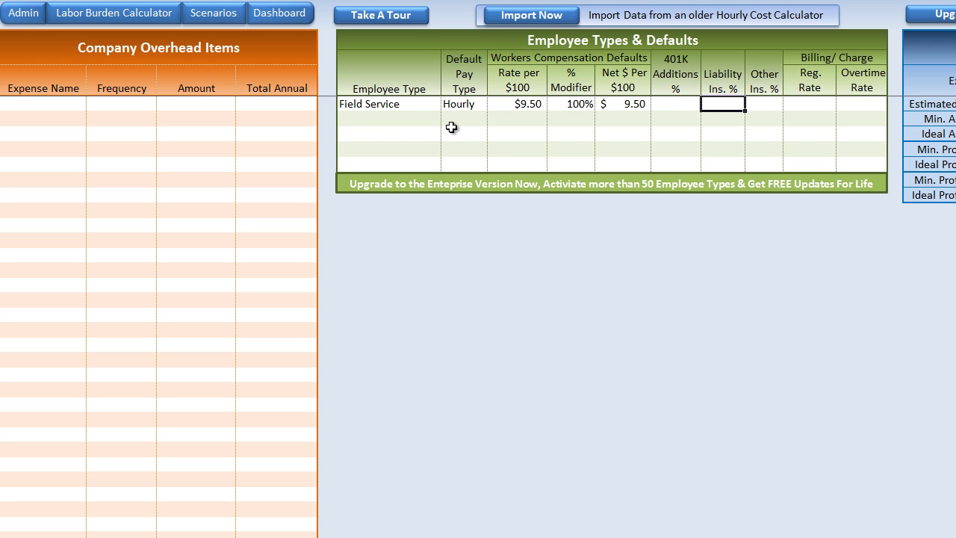
{"action": "key", "text": "Tab"}
{"action": "key", "text": "Tab"}
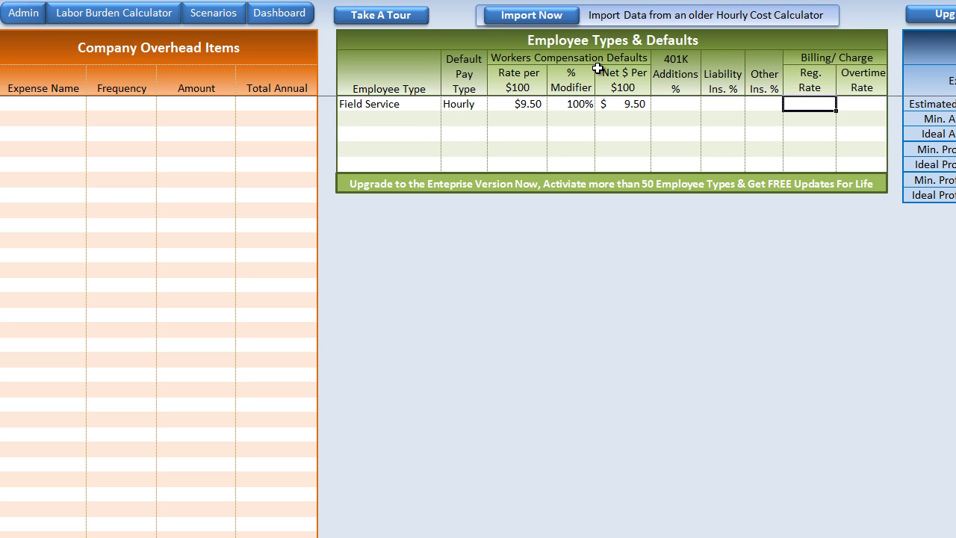
{"action": "type", "text": "60"}
{"action": "key", "text": "Tab"}
{"action": "type", "text": "90"}
{"action": "key", "text": "Tab"}
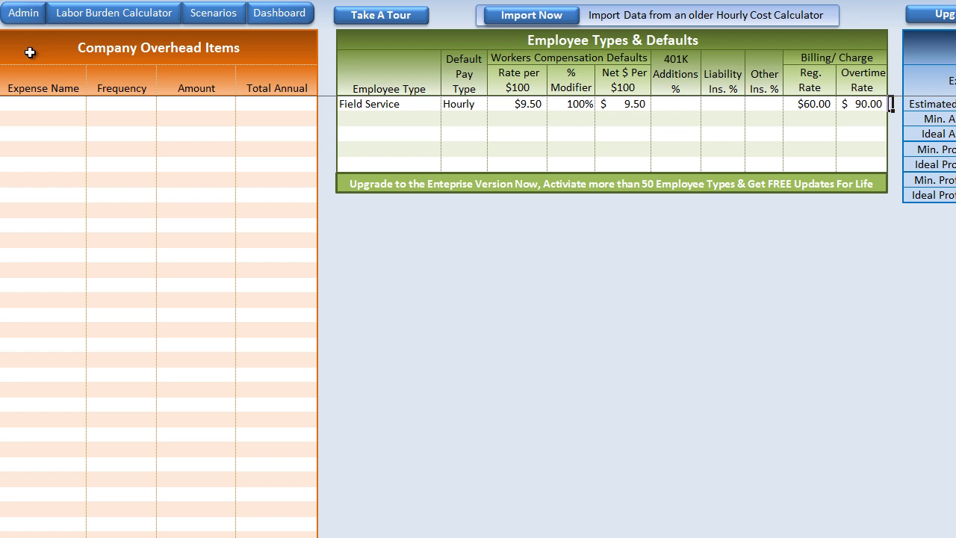
Return to the Labor Burden Calculator sheet and start a new employee record with the employee's full name.
{"action": "left_click", "coordinate": [71, 17]}
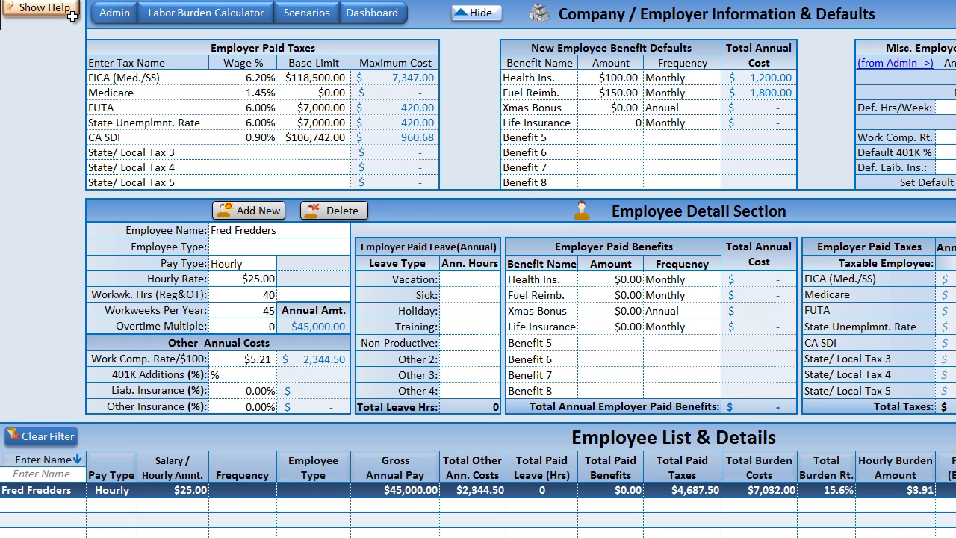
{"action": "left_click", "coordinate": [257, 208]}
{"action": "type", "text": "Lisa Lopez"}
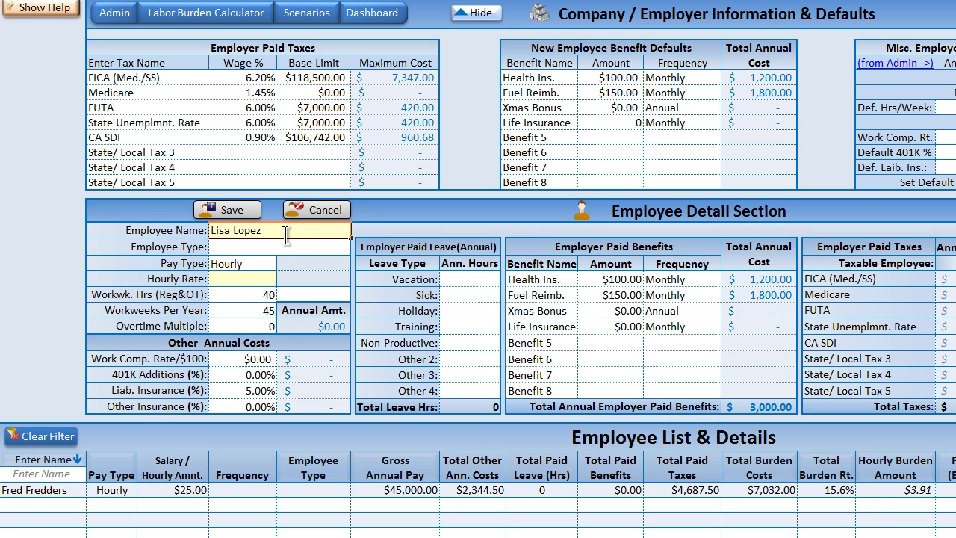
{"action": "key", "text": "Return"}
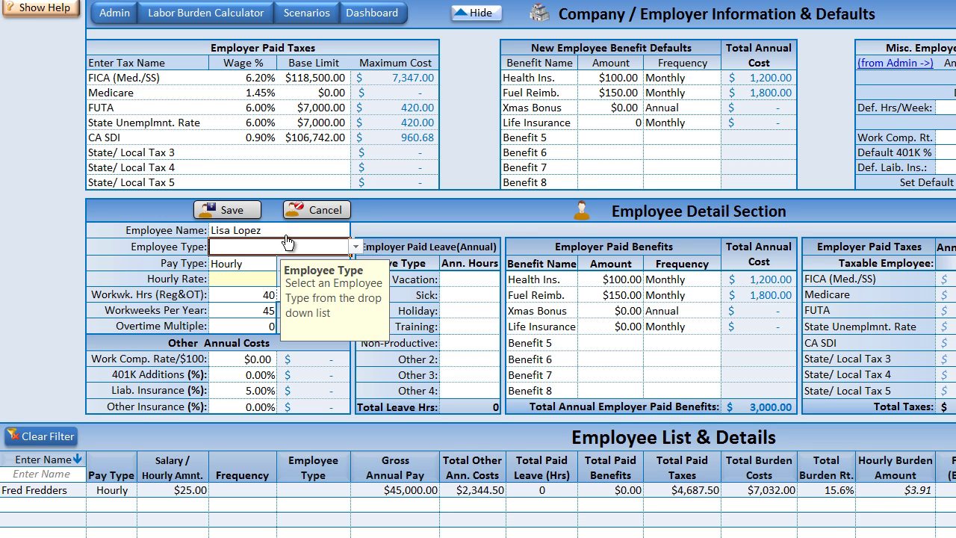
Assign the Field Service type to the new employee and set the hourly rate to $25.00.
{"action": "left_click", "coordinate": [355, 247]}
{"action": "left_click", "coordinate": [326, 261]}
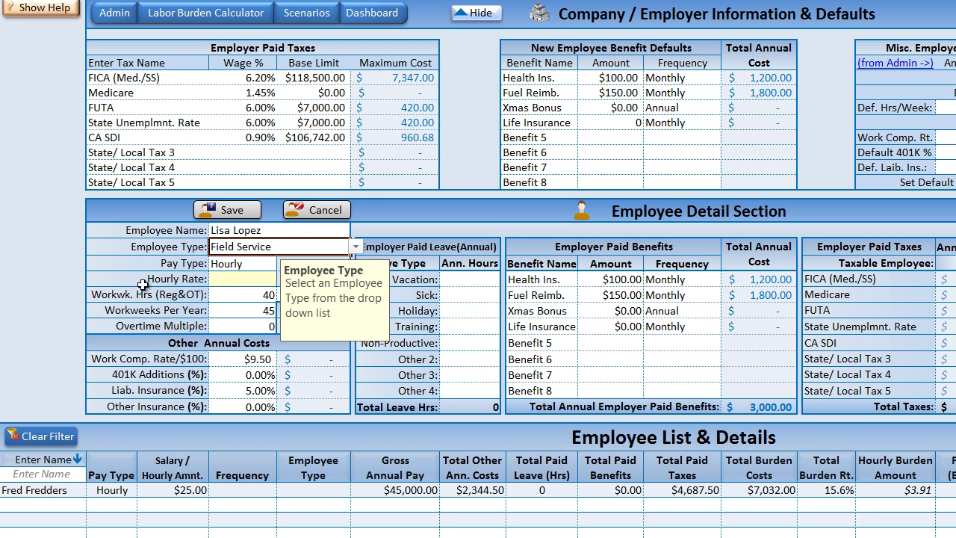
{"action": "left_click", "coordinate": [246, 270]}
{"action": "left_click", "coordinate": [232, 283]}
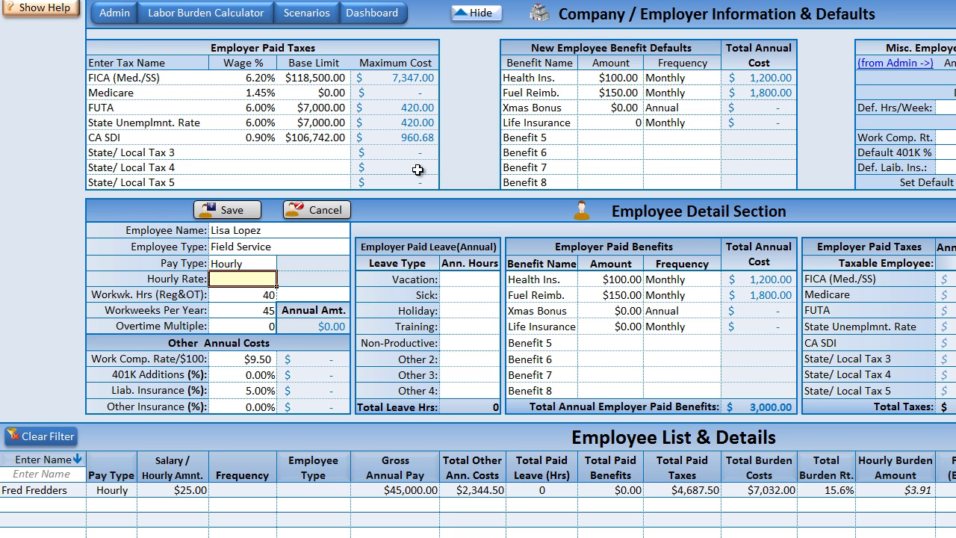
{"action": "type", "text": "25."}
{"action": "key", "text": "Return"}
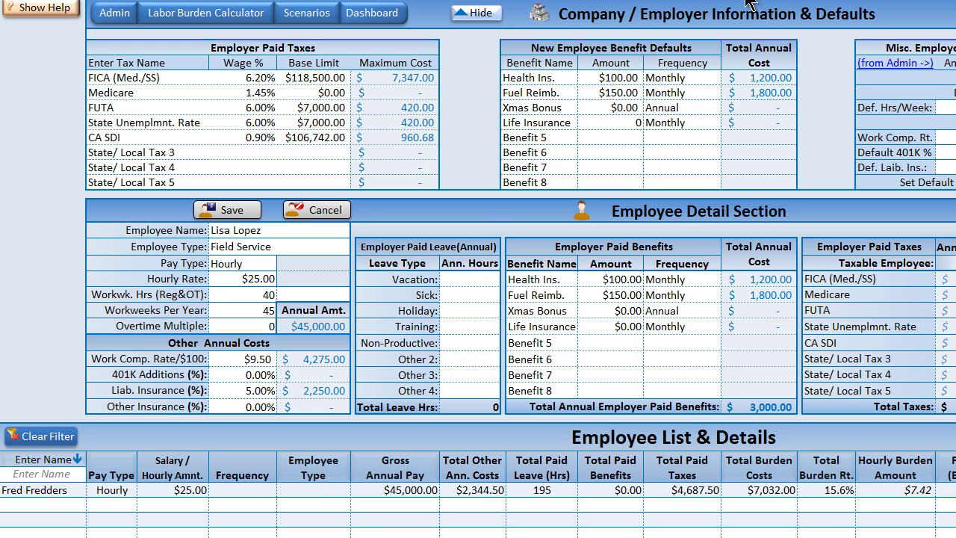
{"action": "left_click", "coordinate": [265, 282]}
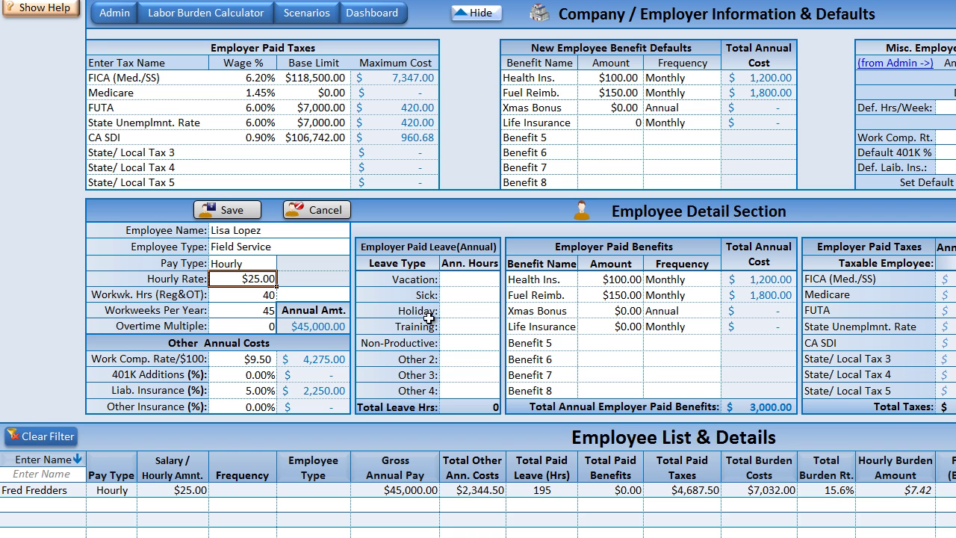
Set the new employee's annual paid leave to 40 hours each for vacation, sick and holiday, and 50 hours non-productive, leaving training blank.
{"action": "left_click", "coordinate": [614, 281]}
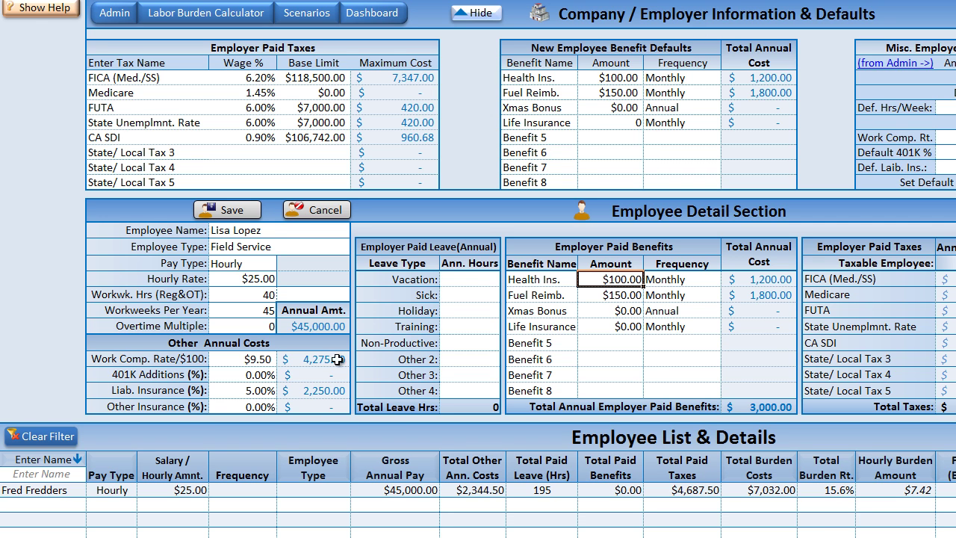
{"action": "left_click", "coordinate": [480, 276]}
{"action": "type", "text": "40"}
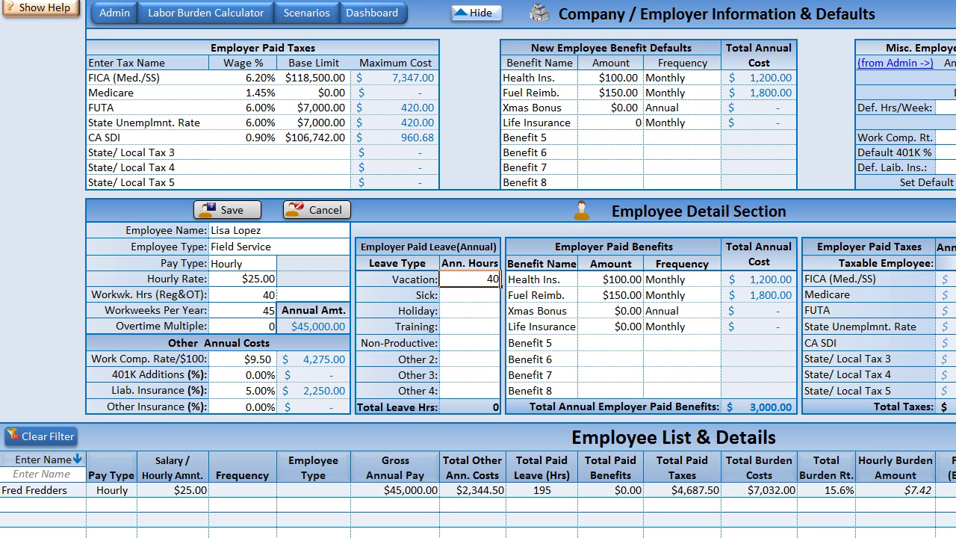
{"action": "key", "text": "Return"}
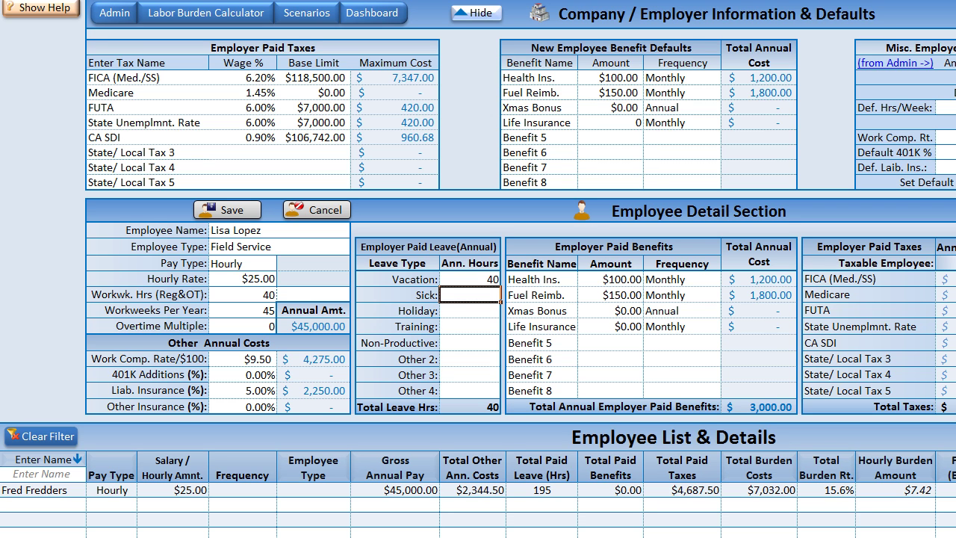
{"action": "type", "text": "40"}
{"action": "key", "text": "Return"}
{"action": "type", "text": "40"}
{"action": "key", "text": "Return"}
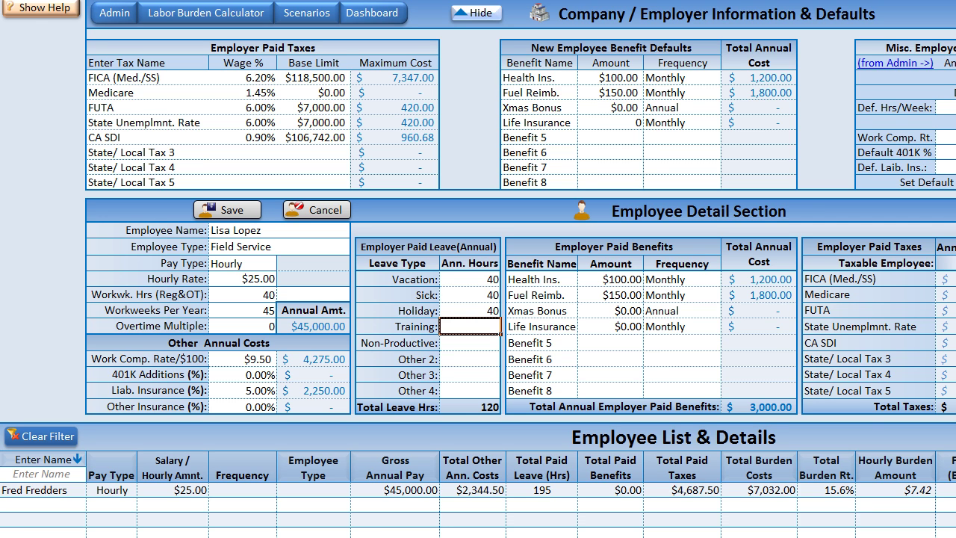
{"action": "key", "text": "Return"}
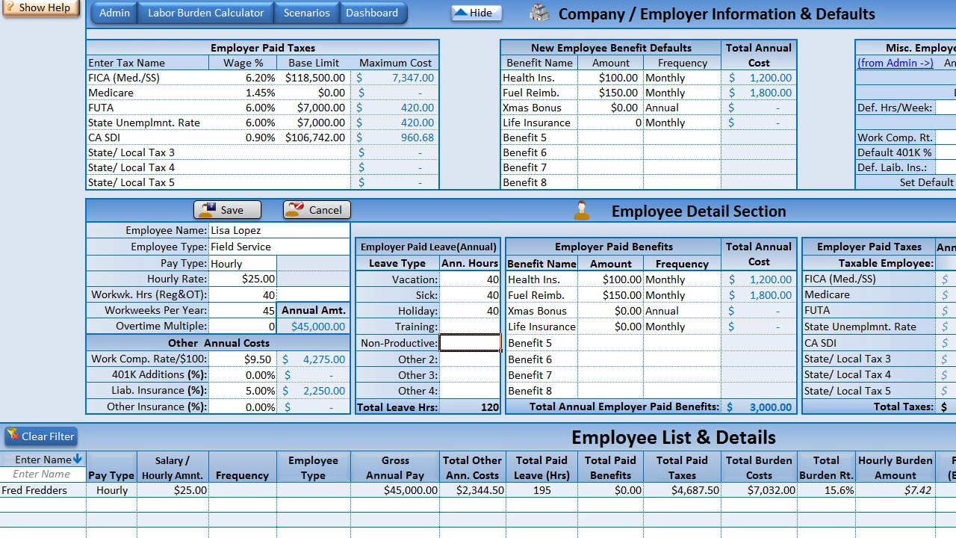
{"action": "type", "text": "50"}
{"action": "left_click", "coordinate": [458, 366]}
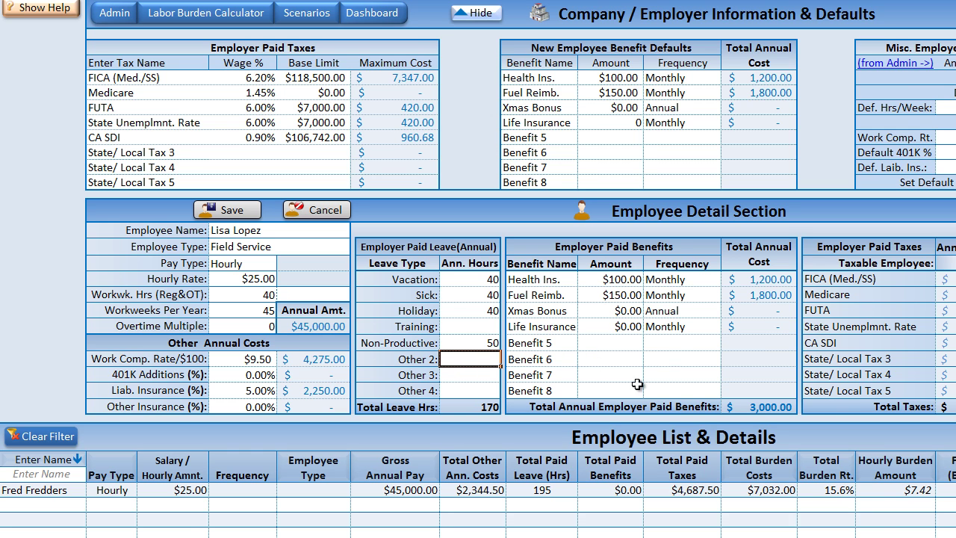
Switch the new employee's Taxable Employee setting off and back on in the Employer Paid Taxes section.
{"action": "scroll", "coordinate": [478, 269], "scroll_direction": "right", "scroll_amount": 1}
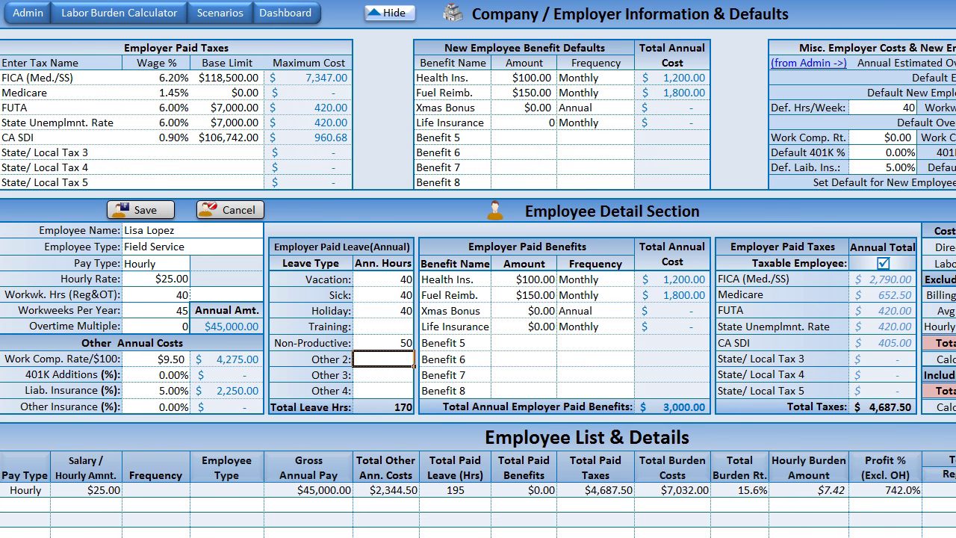
{"action": "scroll", "coordinate": [803, 338], "scroll_direction": "right", "scroll_amount": 3}
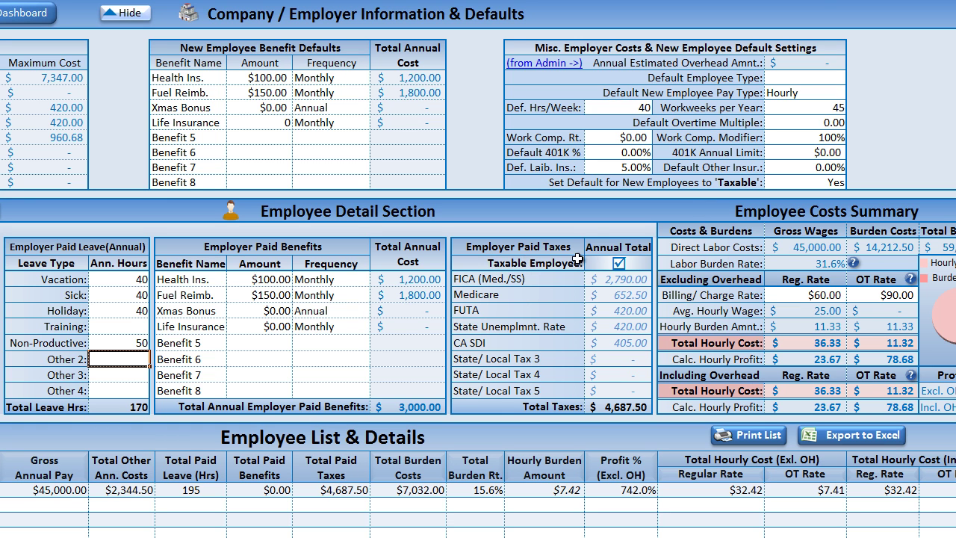
{"action": "left_click", "coordinate": [622, 263]}
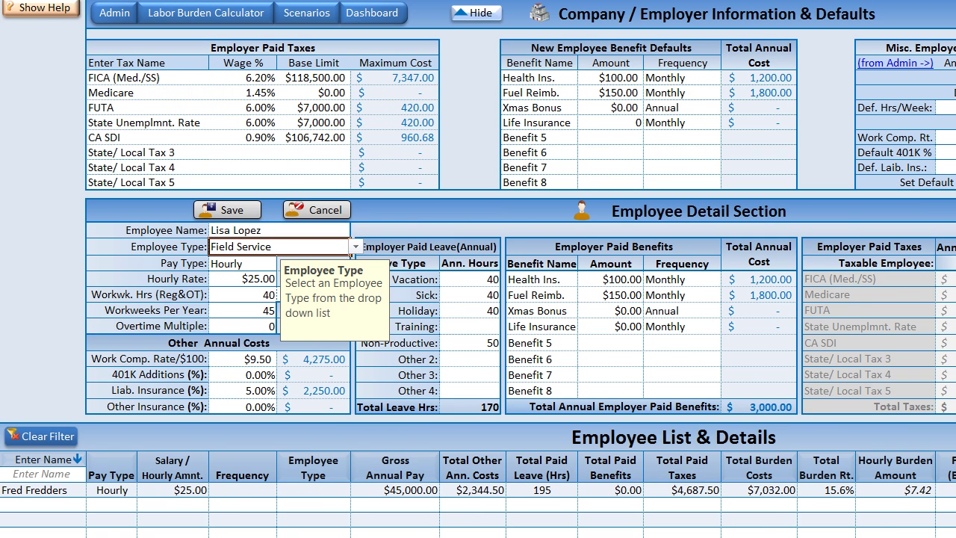
{"action": "left_click", "coordinate": [951, 263]}
{"action": "left_click", "coordinate": [952, 263]}
{"action": "left_click", "coordinate": [952, 263]}
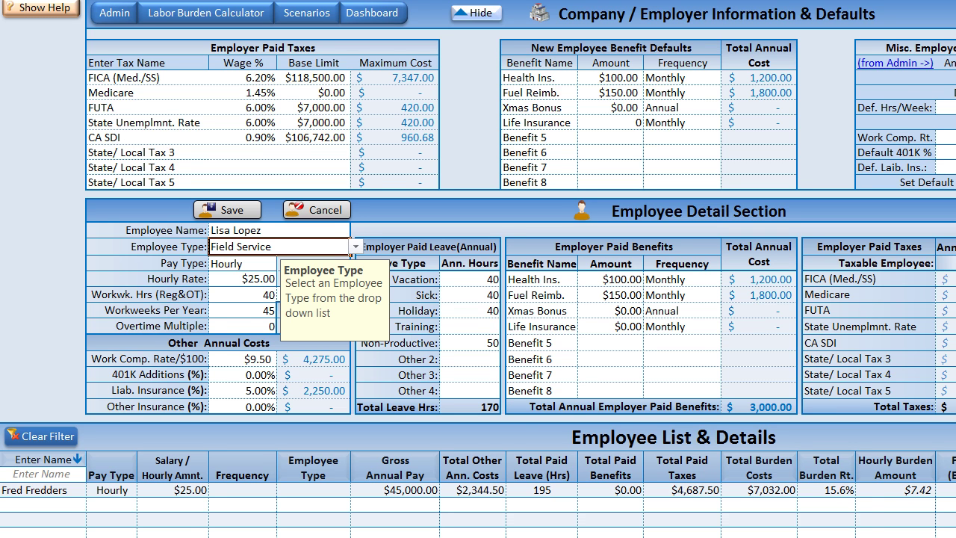
Set the new employee's annual Xmas Bonus to $1,000 and save the employee record.
{"action": "scroll", "coordinate": [478, 269], "scroll_direction": "right", "scroll_amount": 2}
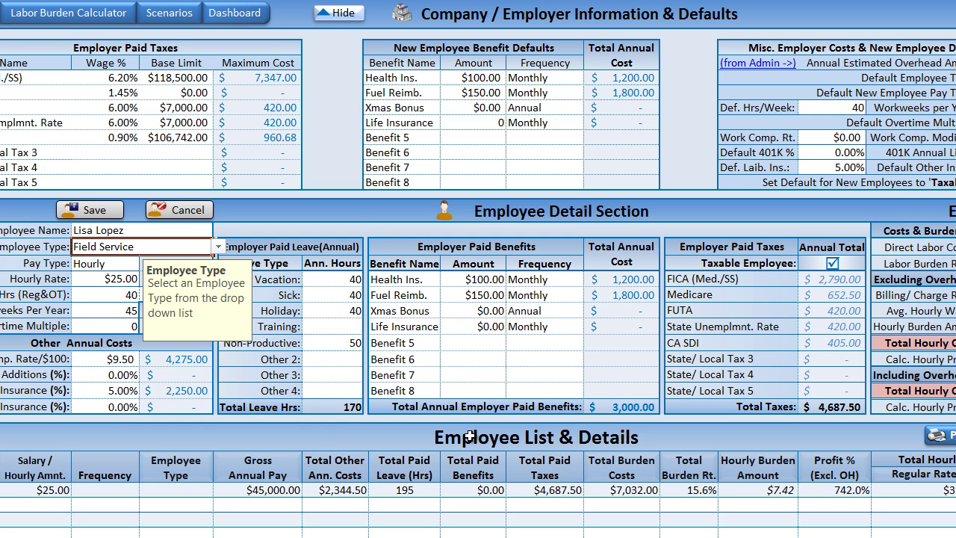
{"action": "left_click", "coordinate": [482, 326]}
{"action": "left_click", "coordinate": [437, 311]}
{"action": "left_click", "coordinate": [473, 313]}
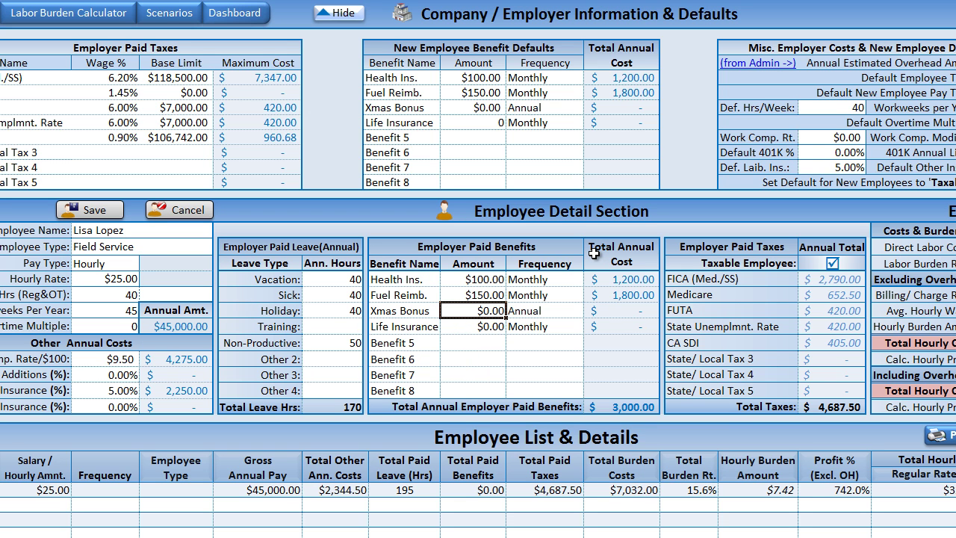
{"action": "type", "text": "1000"}
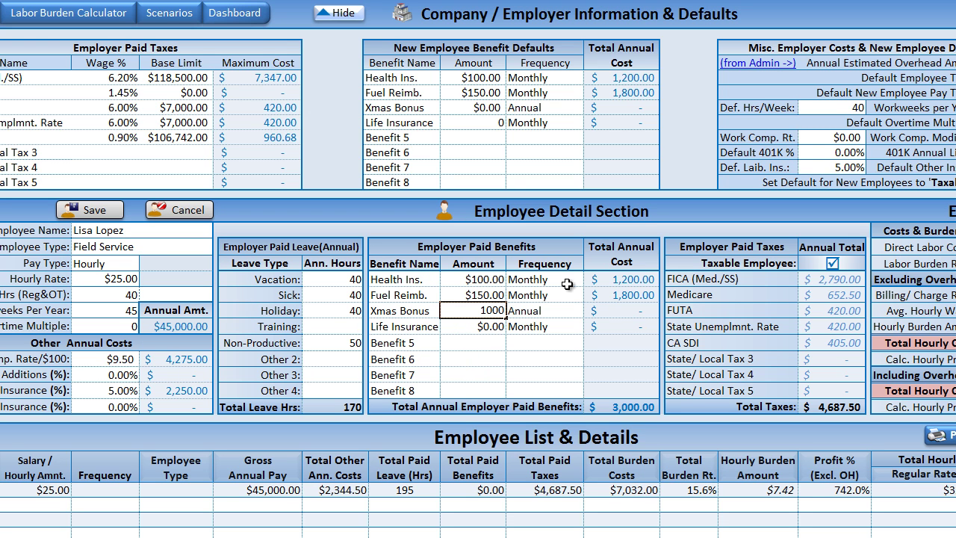
{"action": "left_click", "coordinate": [572, 311]}
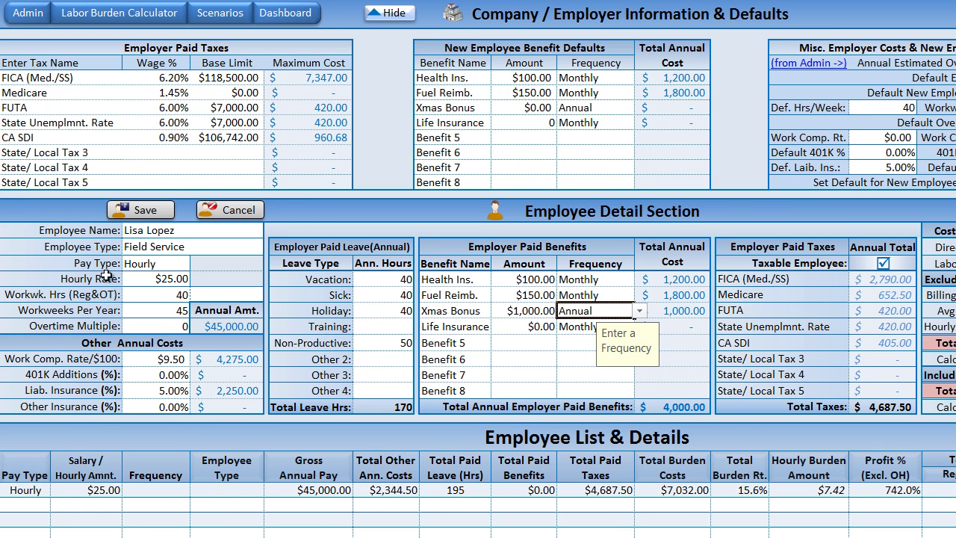
{"action": "left_click", "coordinate": [134, 211]}
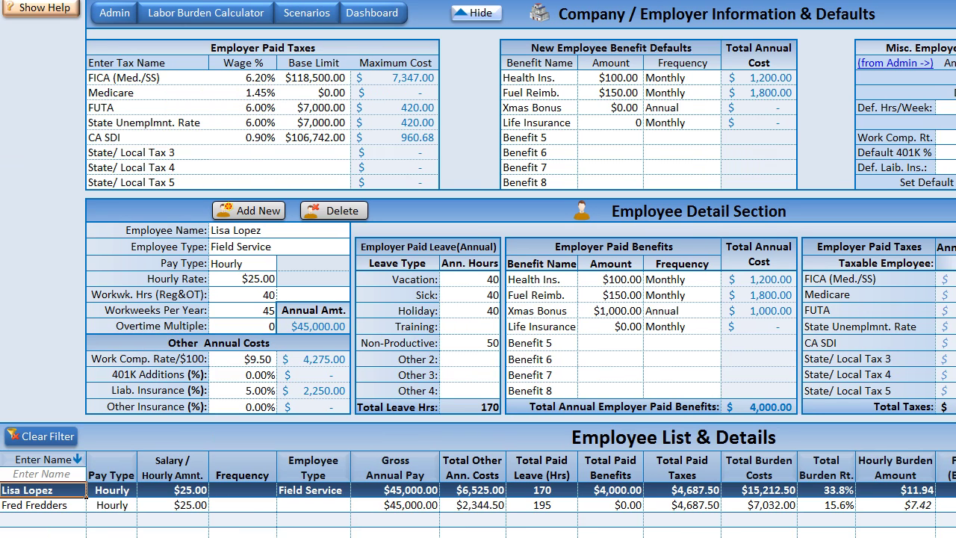
Load the saved employee records one after another from the Employee List to compare their details.
{"action": "left_click", "coordinate": [28, 506]}
{"action": "left_click", "coordinate": [33, 490]}
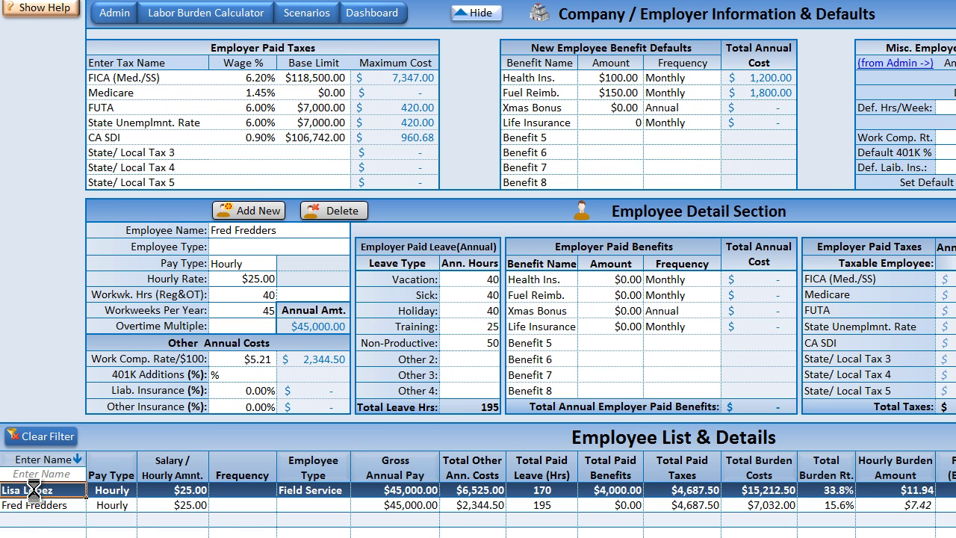
{"action": "left_click", "coordinate": [32, 504]}
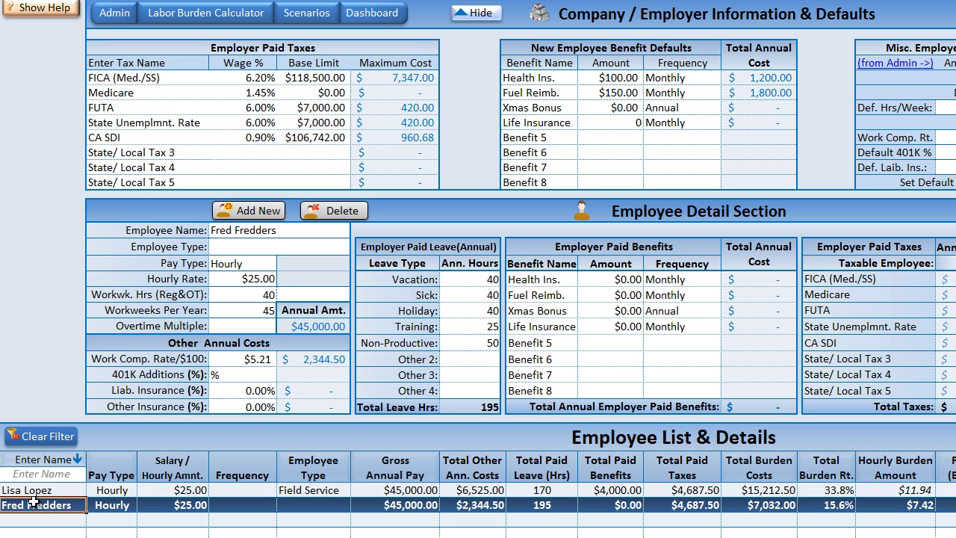
Hide the company information and defaults section, and load the second employee's record from the list.
{"action": "left_click", "coordinate": [480, 15]}
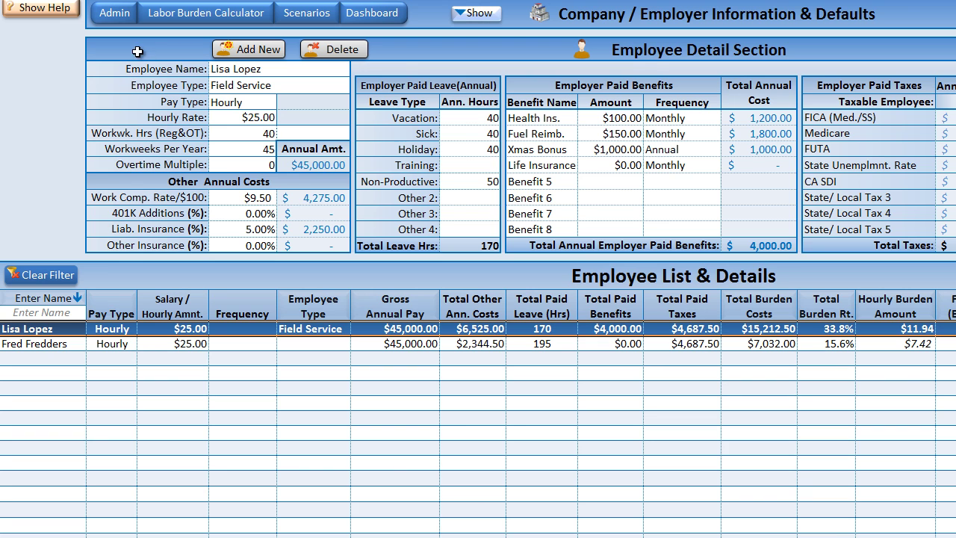
{"action": "left_click", "coordinate": [271, 343]}
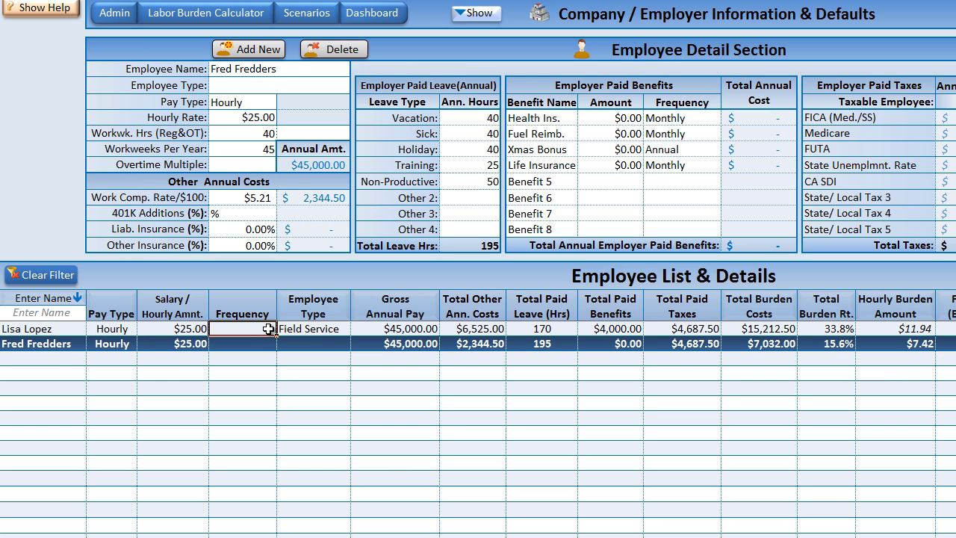
{"action": "left_click", "coordinate": [268, 328]}
{"action": "left_click", "coordinate": [266, 341]}
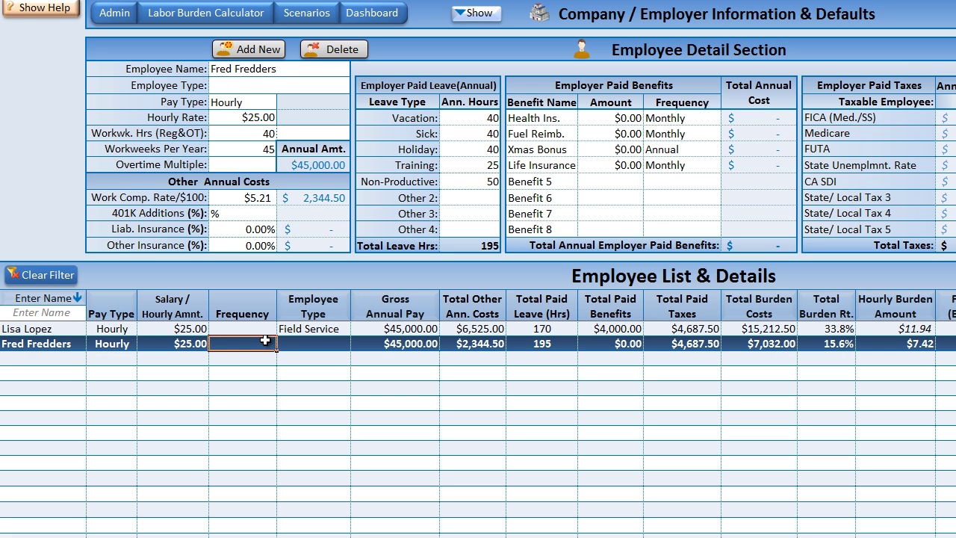
Set the second employee's Non-Productive leave to 60 hours and reload the record from the list.
{"action": "left_click", "coordinate": [492, 182]}
{"action": "type", "text": "60"}
{"action": "key", "text": "Return"}
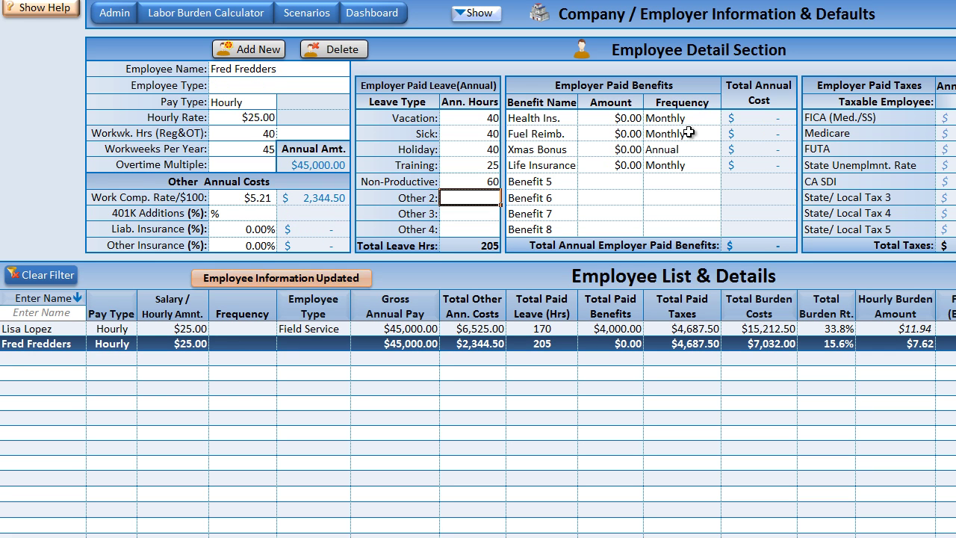
{"action": "left_click", "coordinate": [224, 328]}
{"action": "left_click", "coordinate": [224, 343]}
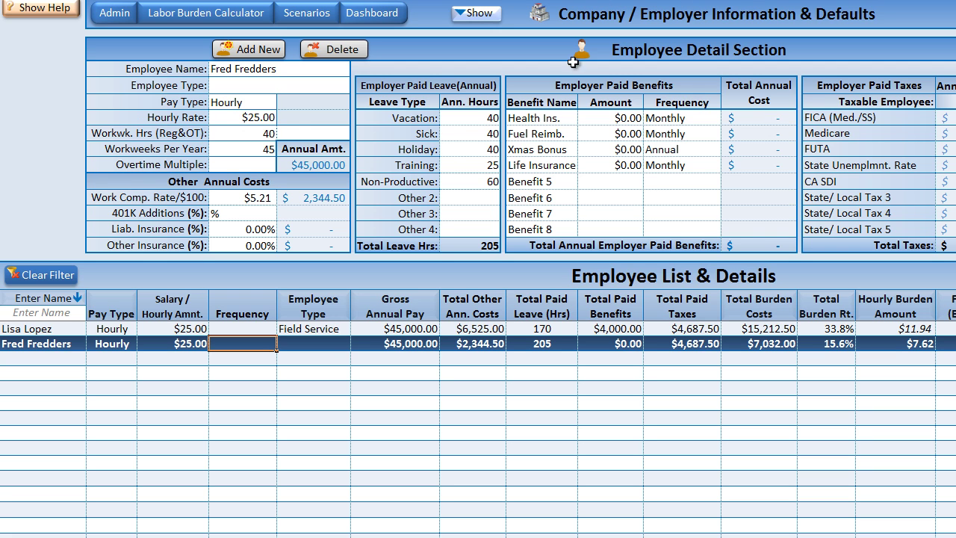
On the Admin sheet, add a company overhead item named Lease with a Monthly frequency and an amount of $2,000.
{"action": "left_click", "coordinate": [124, 18]}
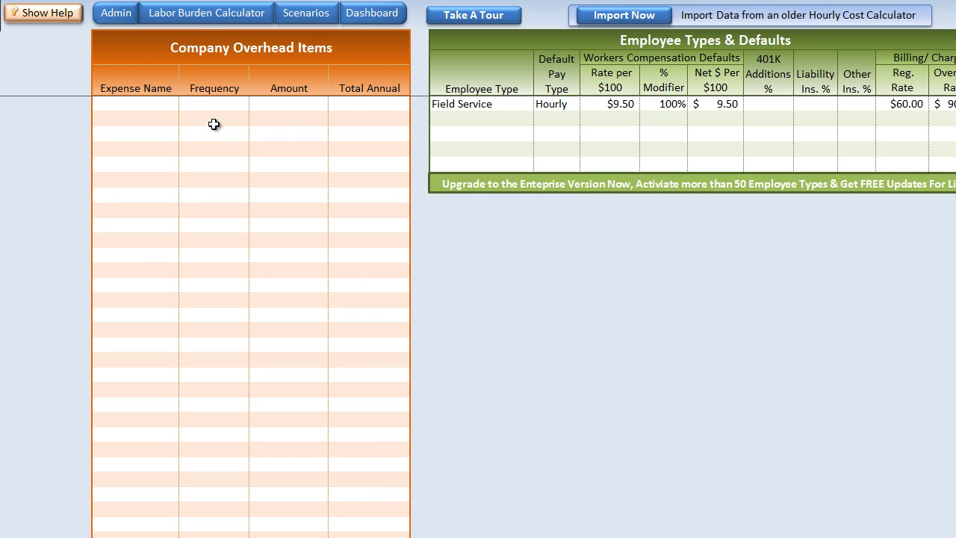
{"action": "left_click", "coordinate": [160, 103]}
{"action": "type", "text": "Lease"}
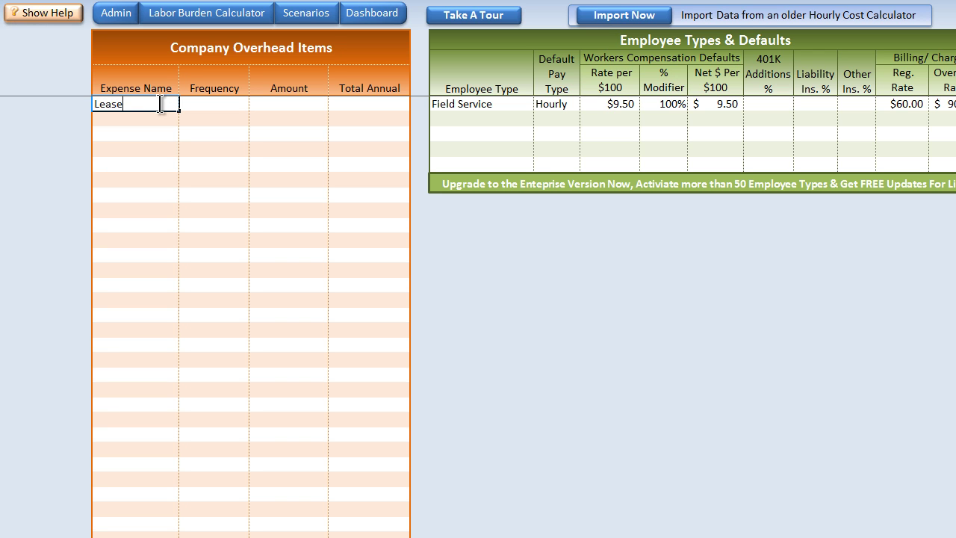
{"action": "key", "text": "Tab"}
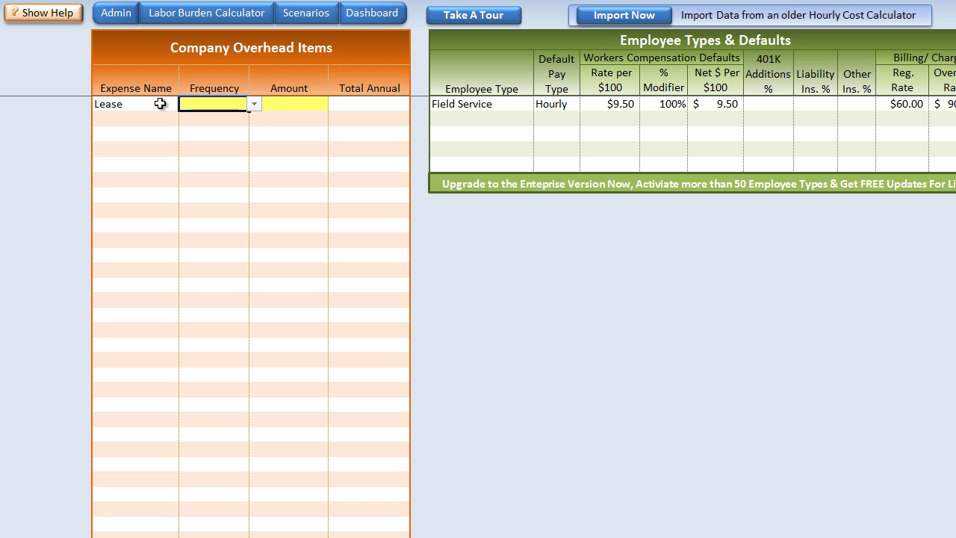
{"action": "left_click", "coordinate": [254, 104]}
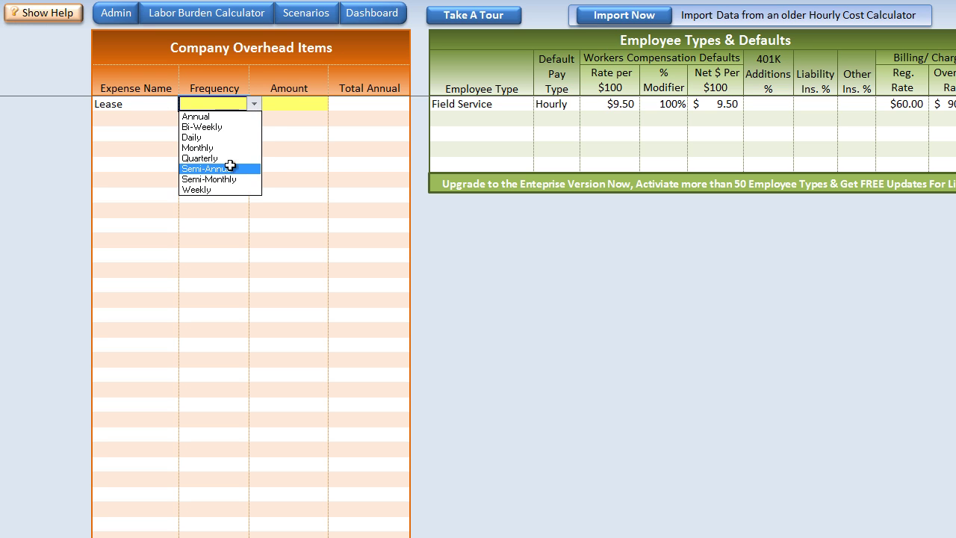
{"action": "left_click", "coordinate": [254, 148]}
{"action": "left_click", "coordinate": [291, 107]}
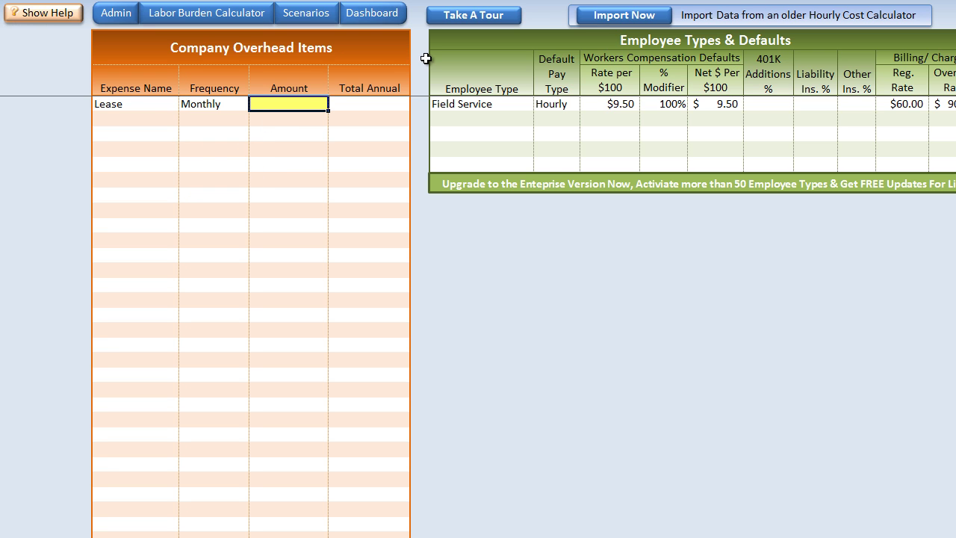
{"action": "type", "text": "2000"}
{"action": "key", "text": "Tab"}
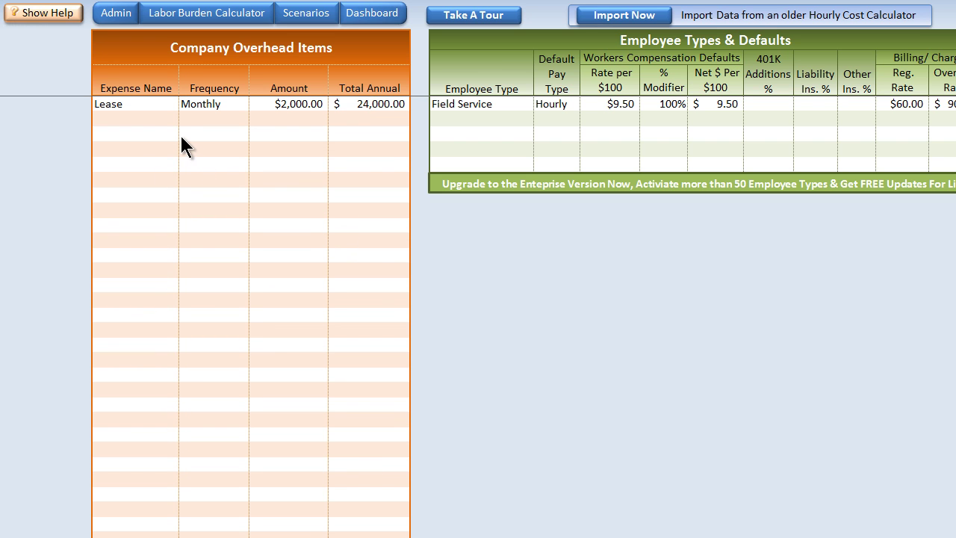
Add a second overhead item named Utilities with a Monthly frequency and an amount of $250.
{"action": "left_click", "coordinate": [160, 118]}
{"action": "type", "text": "Utilities"}
{"action": "key", "text": "Tab"}
{"action": "key", "text": "F2"}
{"action": "key", "text": "alt+Down"}
{"action": "key", "text": "Down"}
{"action": "key", "text": "Down"}
{"action": "key", "text": "Tab"}
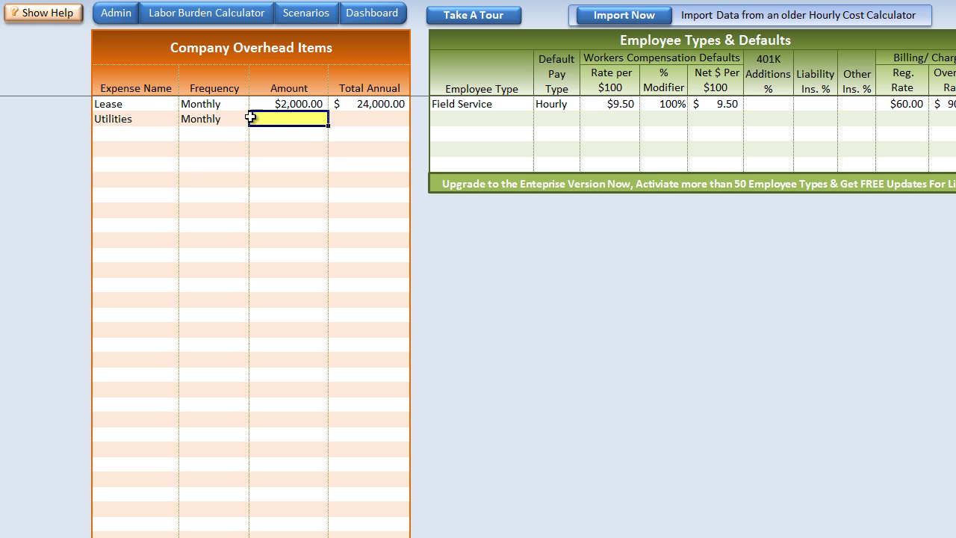
{"action": "type", "text": "250."}
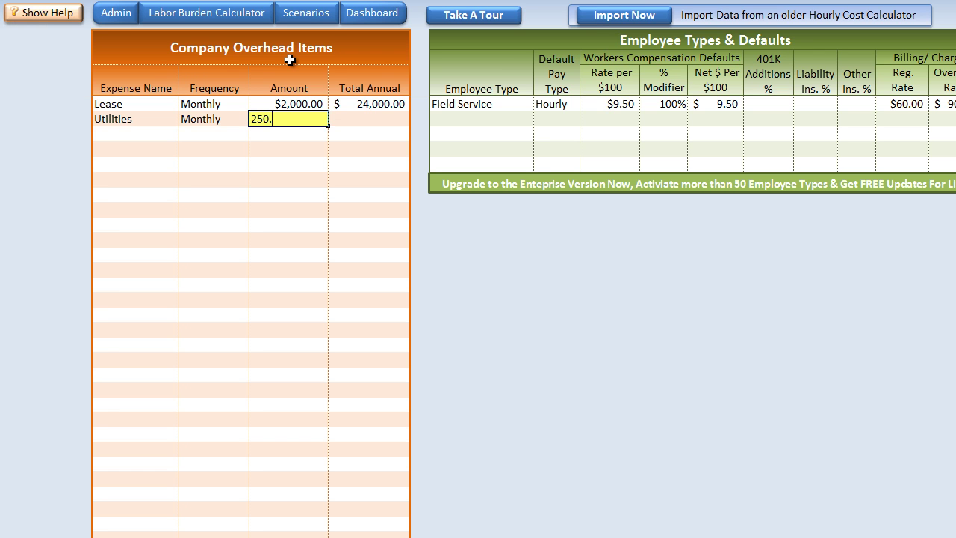
{"action": "key", "text": "Tab"}
Add a third overhead item named Office Labor with a Monthly frequency and an amount of $2,500, and check the total annual overhead.
{"action": "left_click", "coordinate": [121, 134]}
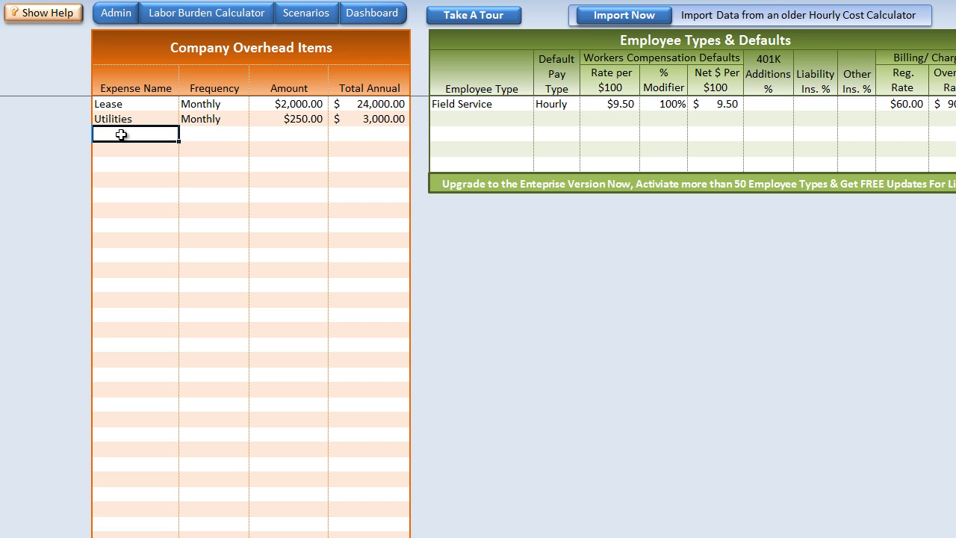
{"action": "type", "text": "Office"}
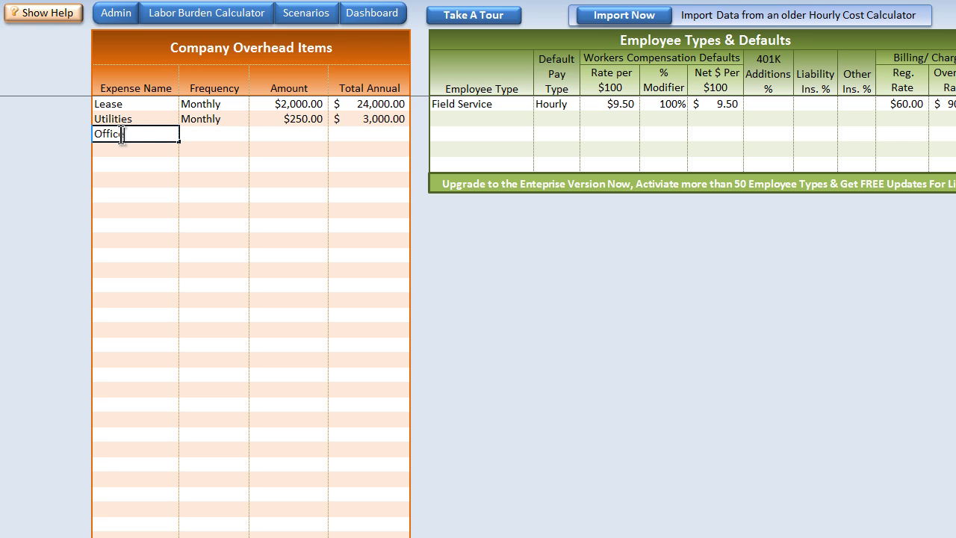
{"action": "type", "text": " Labor"}
{"action": "key", "text": "Tab"}
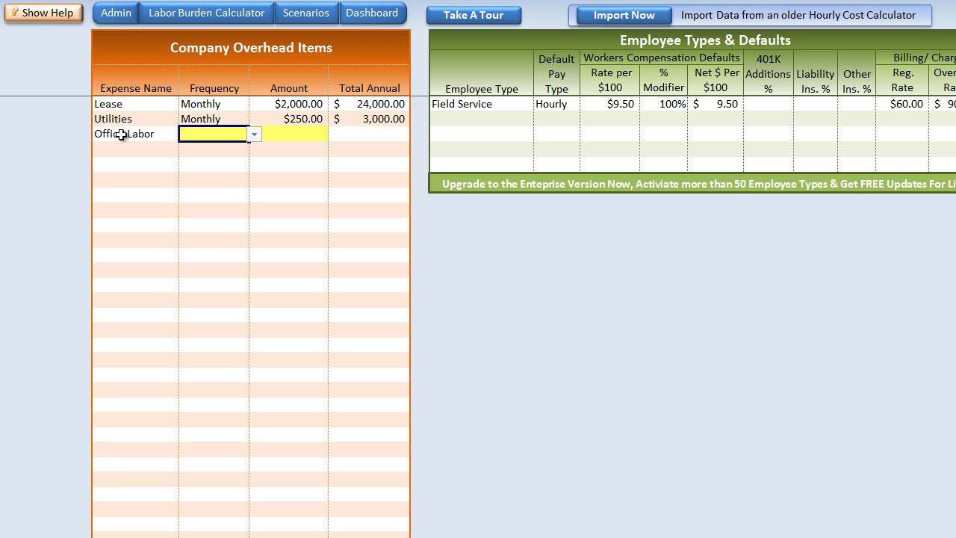
{"action": "right_click", "coordinate": [121, 135]}
{"action": "left_click", "coordinate": [217, 114]}
{"action": "left_click", "coordinate": [233, 133]}
{"action": "left_click", "coordinate": [252, 135]}
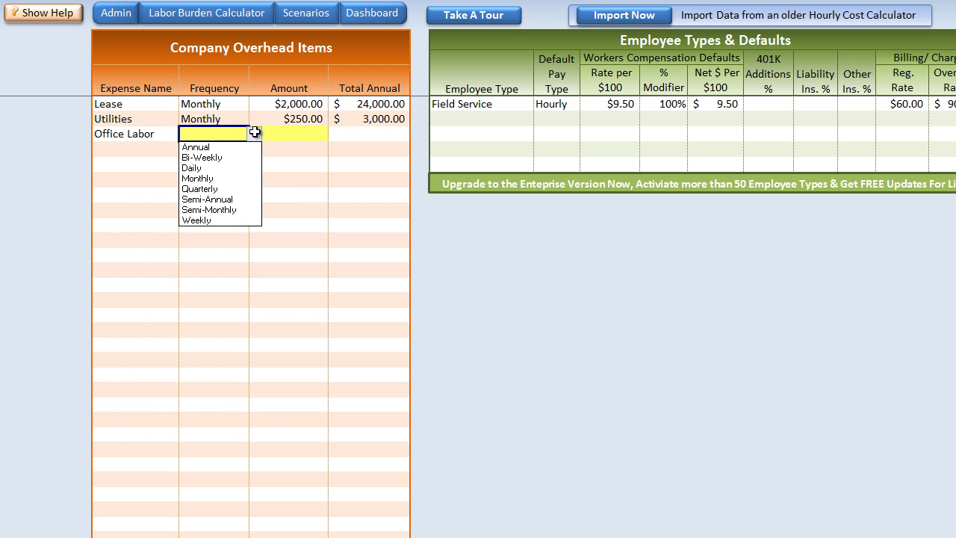
{"action": "left_click", "coordinate": [237, 178]}
{"action": "left_click", "coordinate": [306, 134]}
{"action": "type", "text": "2500"}
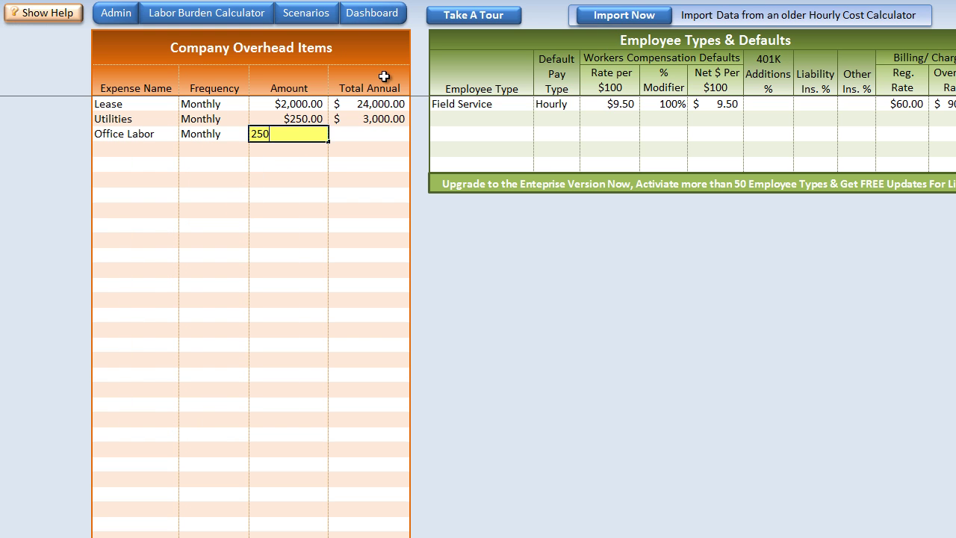
{"action": "key", "text": "Tab"}
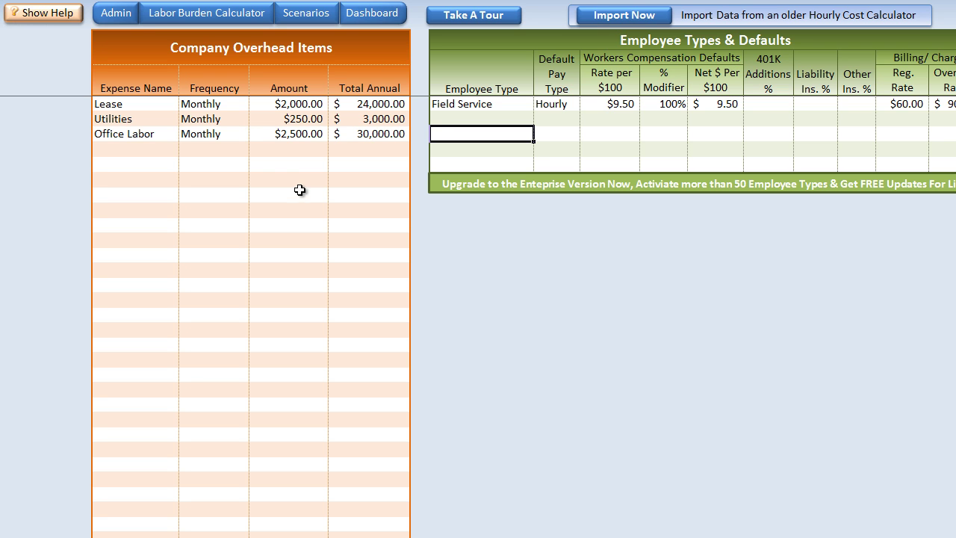
{"action": "scroll", "coordinate": [300, 190], "scroll_direction": "down", "scroll_amount": 14}
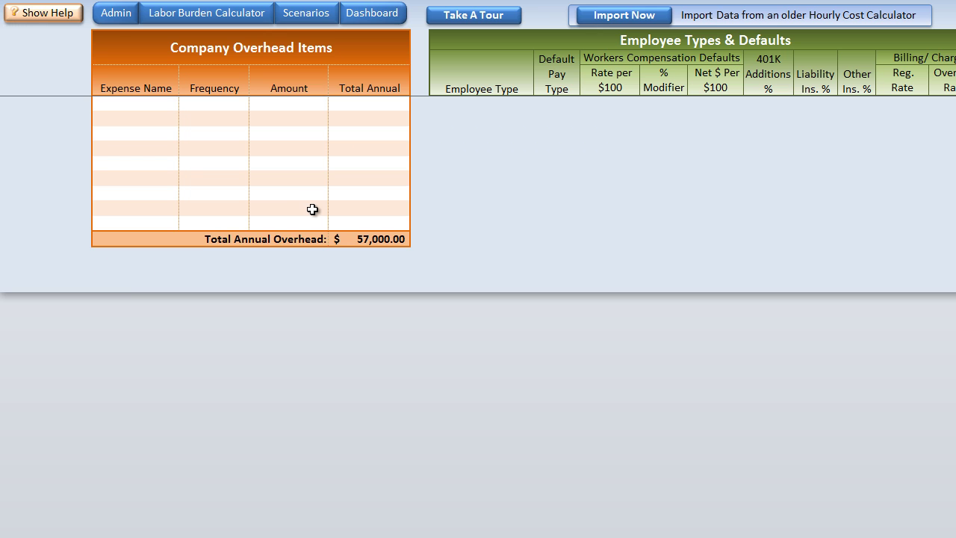
{"action": "scroll", "coordinate": [313, 209], "scroll_direction": "up", "scroll_amount": 14}
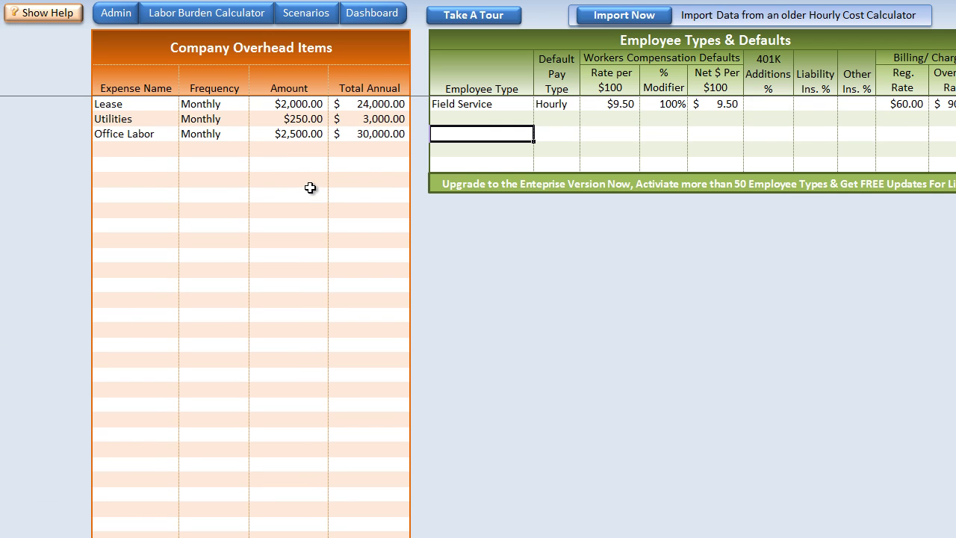
On the Labor Burden Calculator sheet, set the loaded employee's billing/charge rate to $75 regular and $150 overtime.
{"action": "left_click", "coordinate": [172, 15]}
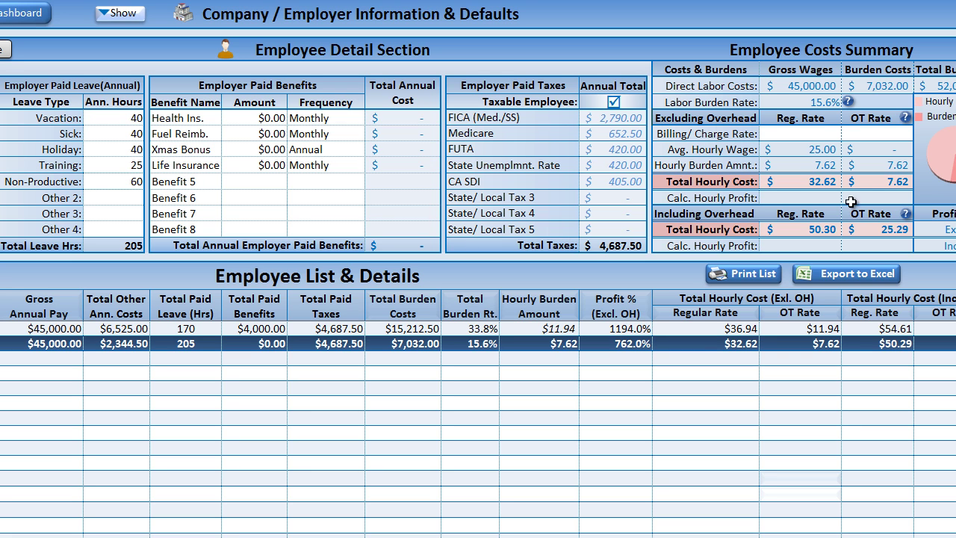
{"action": "left_click", "coordinate": [800, 131]}
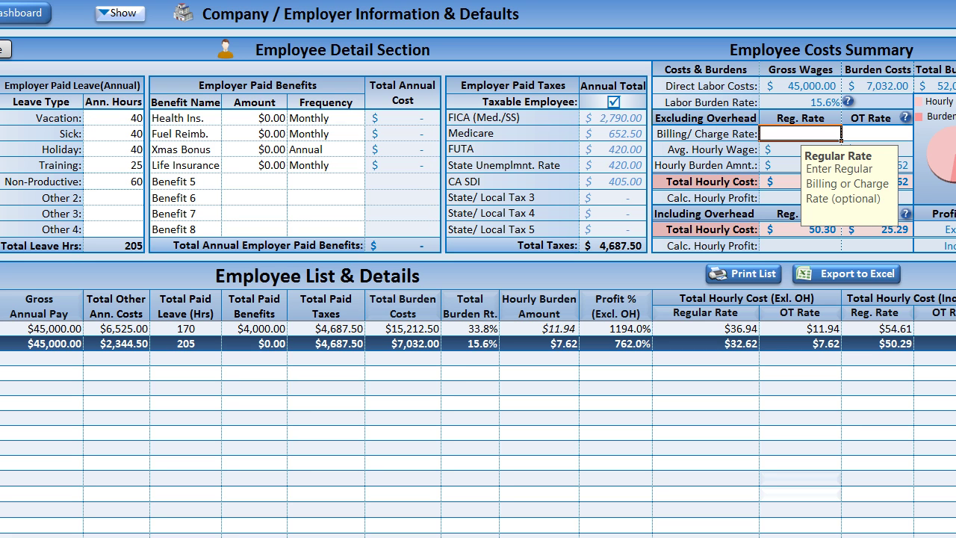
{"action": "type", "text": "75"}
{"action": "key", "text": "Tab"}
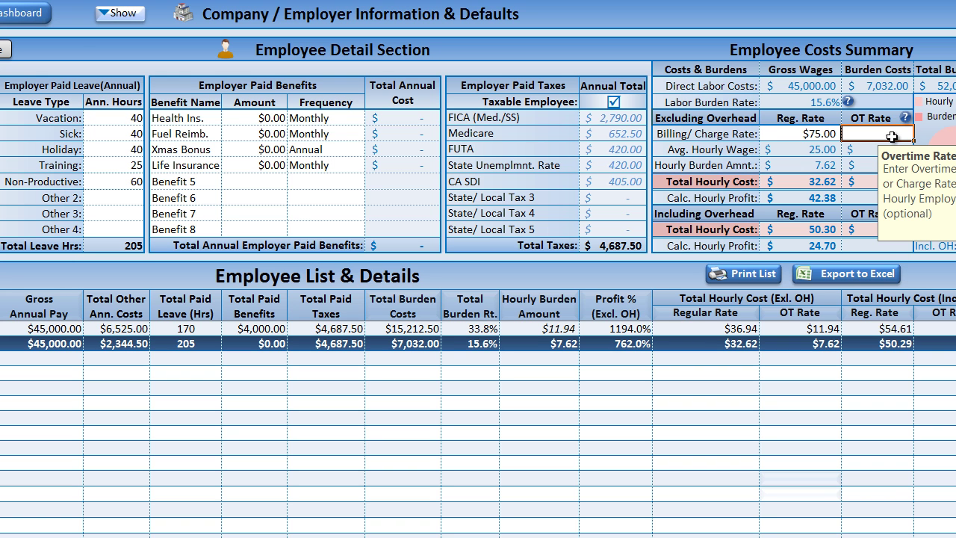
{"action": "type", "text": "150"}
{"action": "key", "text": "Return"}
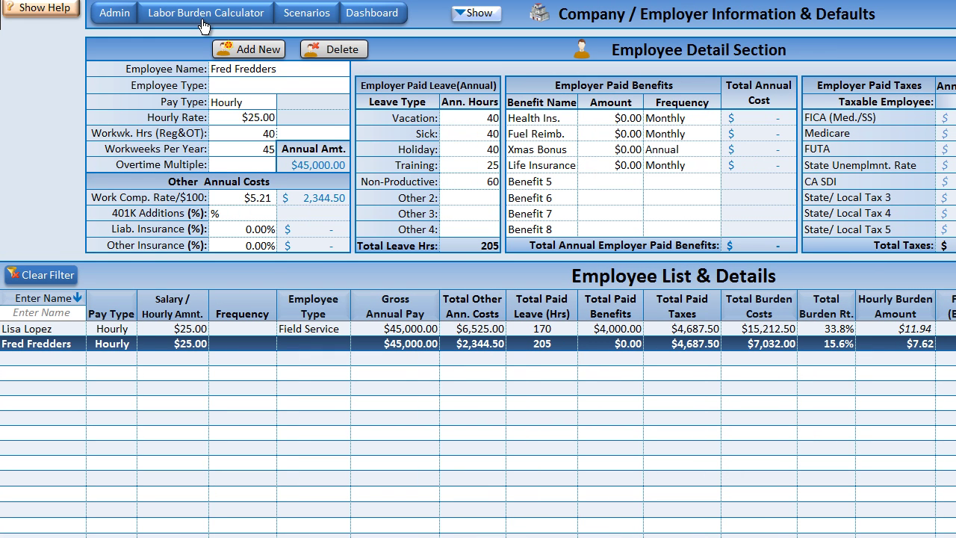
On the Admin sheet, set the Expected Gross Sales to $500,000 and the Estimated Job/Material Costs to $150,000.
{"action": "left_click", "coordinate": [113, 18]}
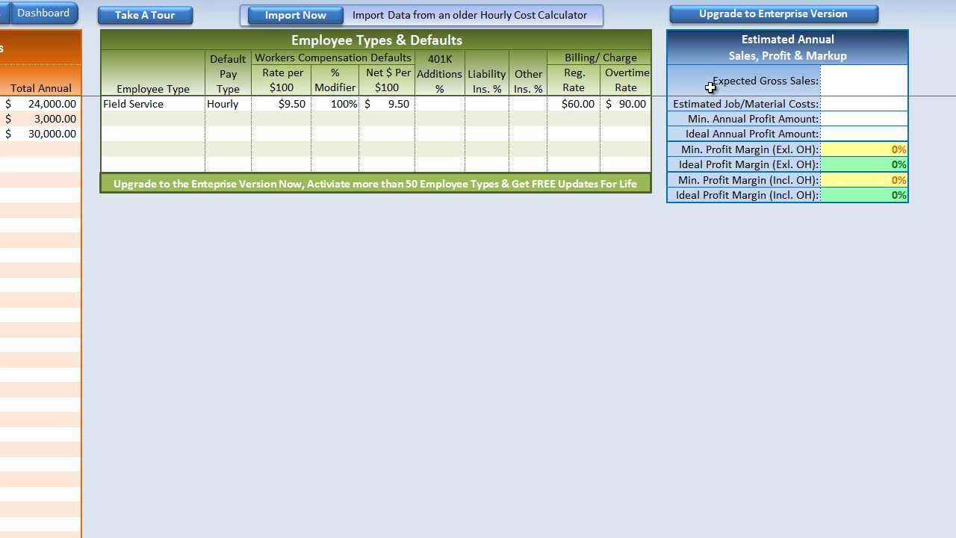
{"action": "left_click", "coordinate": [884, 83]}
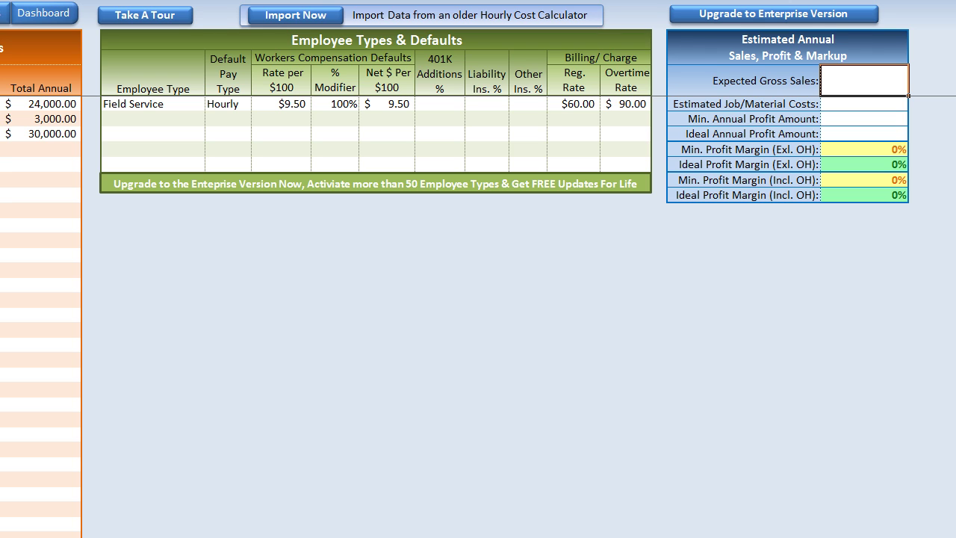
{"action": "type", "text": "500,000000"}
{"action": "key", "text": "Return"}
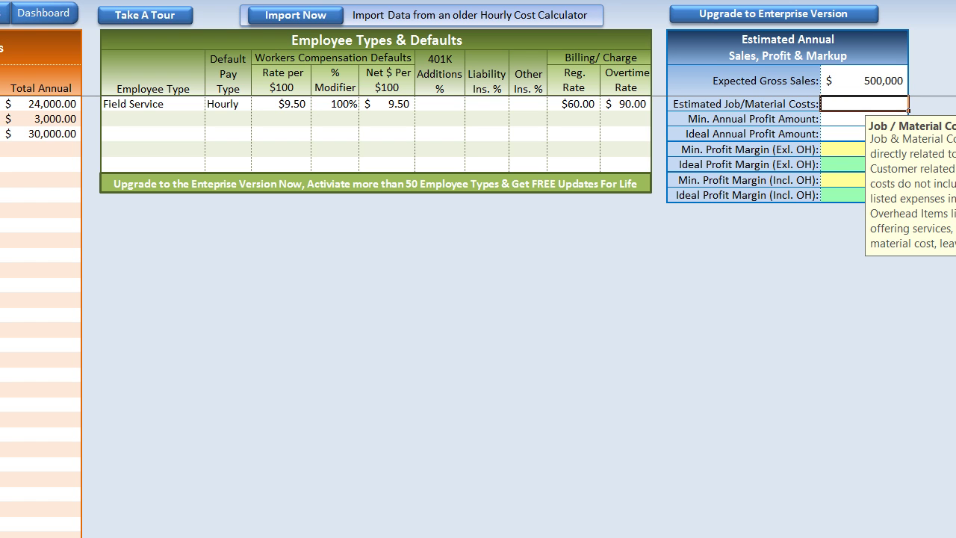
{"action": "type", "text": "150,000"}
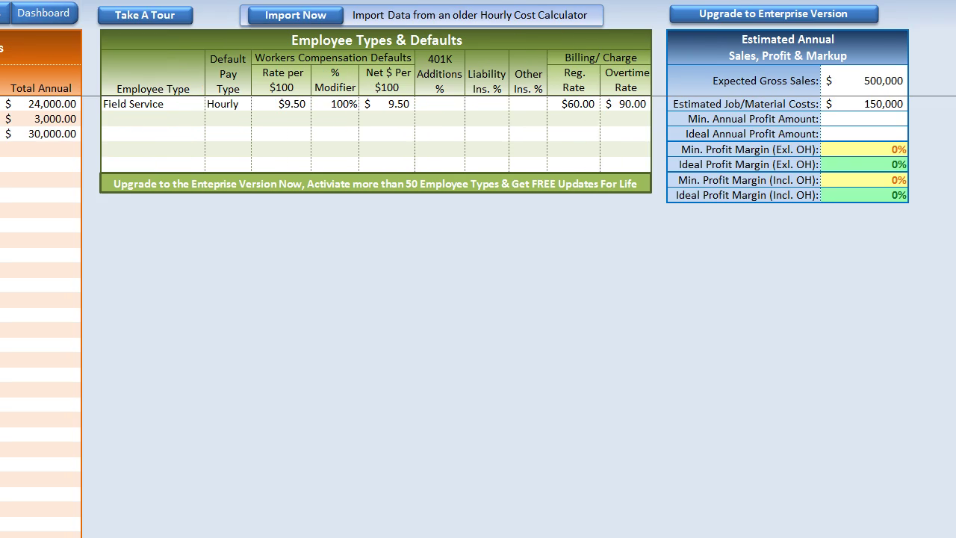
Set the minimum annual profit amount to $70,000 and the ideal annual profit amount to $85,000.
{"action": "left_click", "coordinate": [875, 120]}
{"action": "type", "text": "70"}
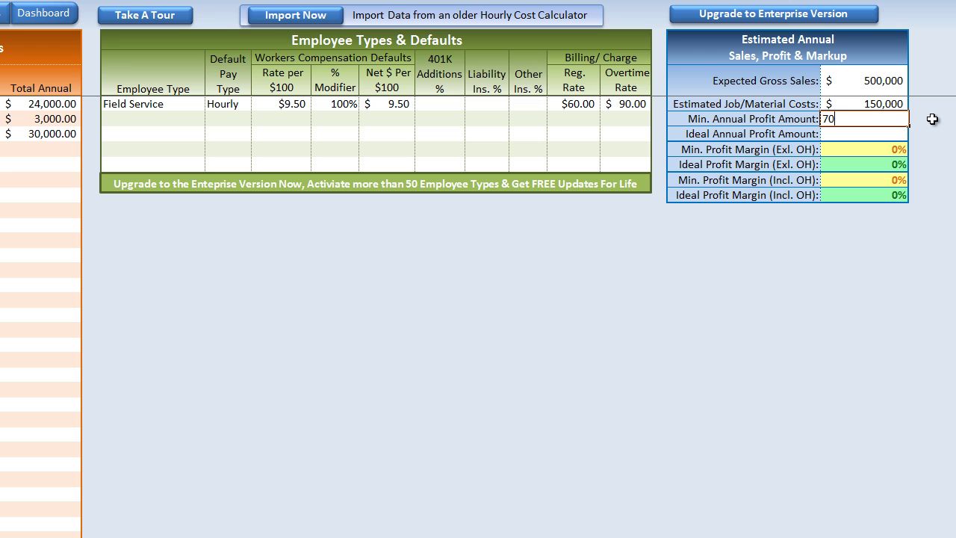
{"action": "type", "text": "000"}
{"action": "left_click", "coordinate": [892, 135]}
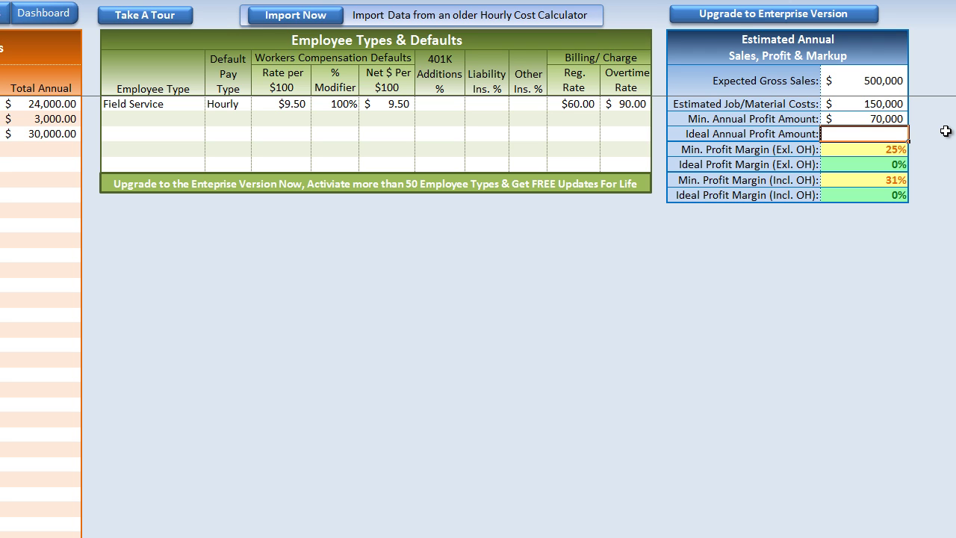
{"action": "type", "text": "85000"}
{"action": "left_click", "coordinate": [885, 121]}
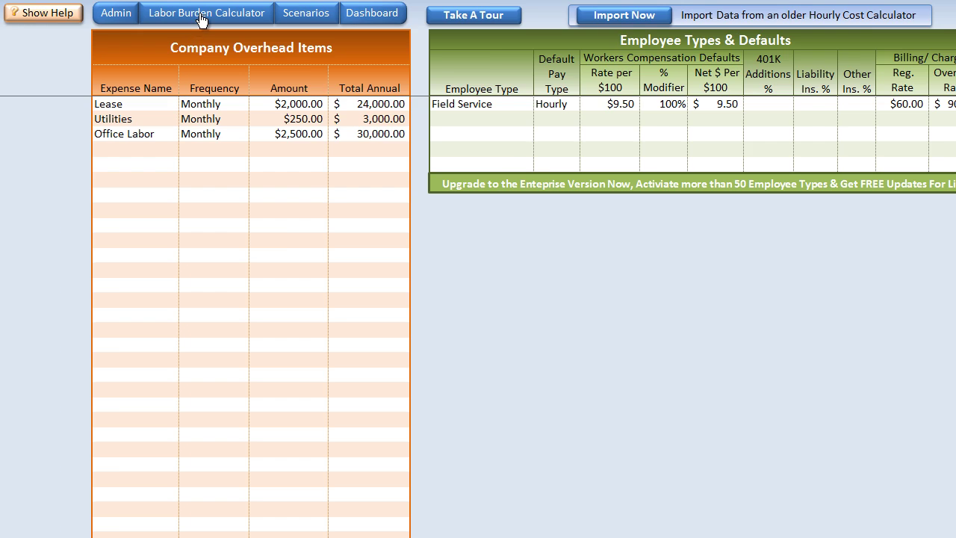
On the Labor Burden Calculator sheet, set the loaded employee's monthly Health Ins. benefit to $250.
{"action": "left_click", "coordinate": [202, 14]}
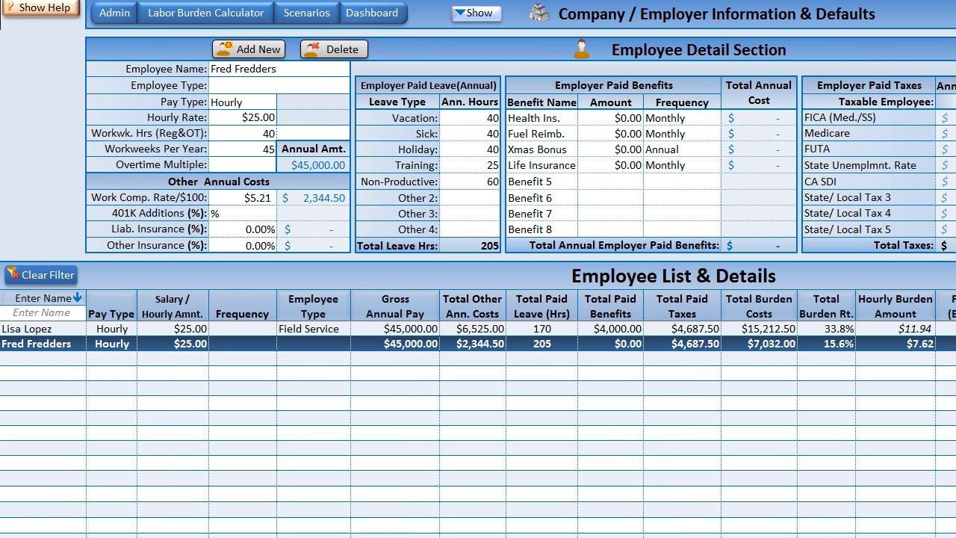
{"action": "left_click", "coordinate": [116, 12]}
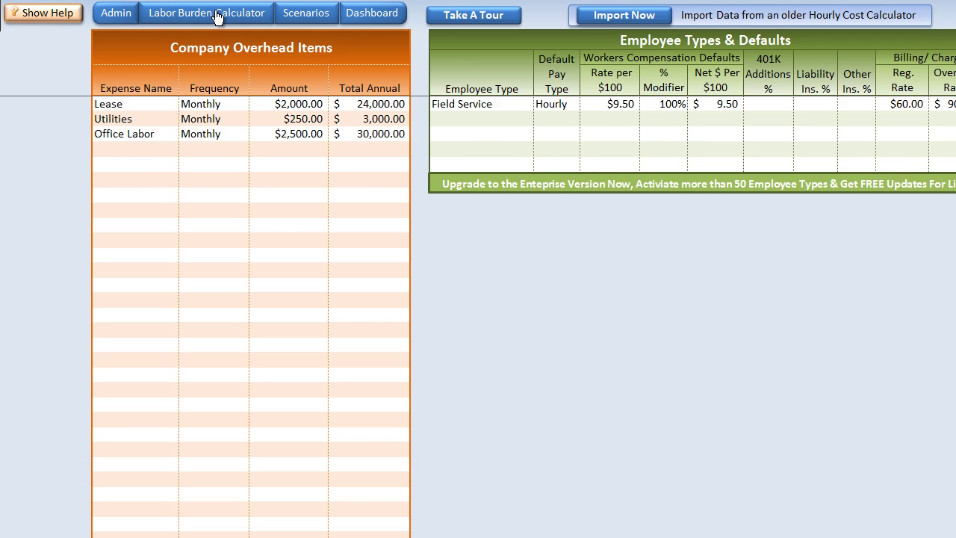
{"action": "left_click", "coordinate": [218, 14]}
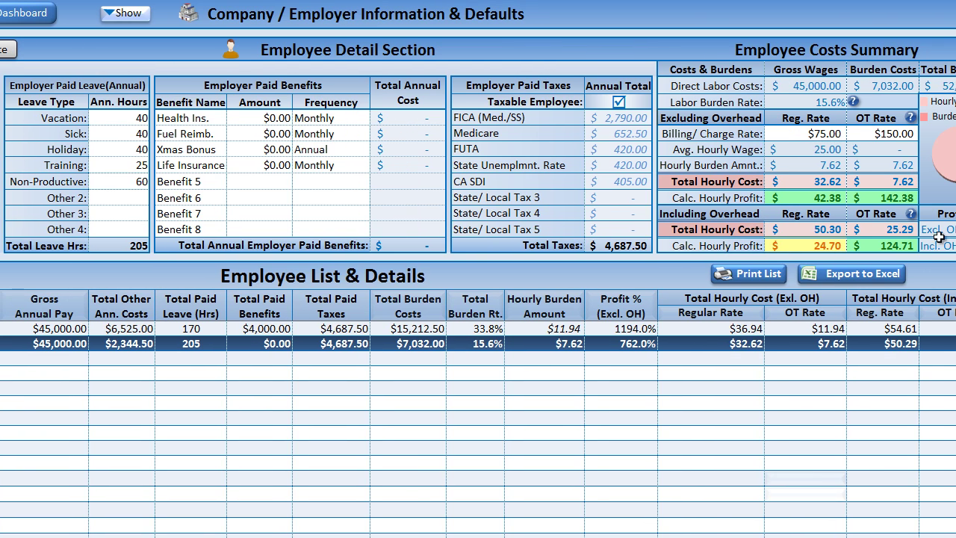
{"action": "left_click", "coordinate": [262, 120]}
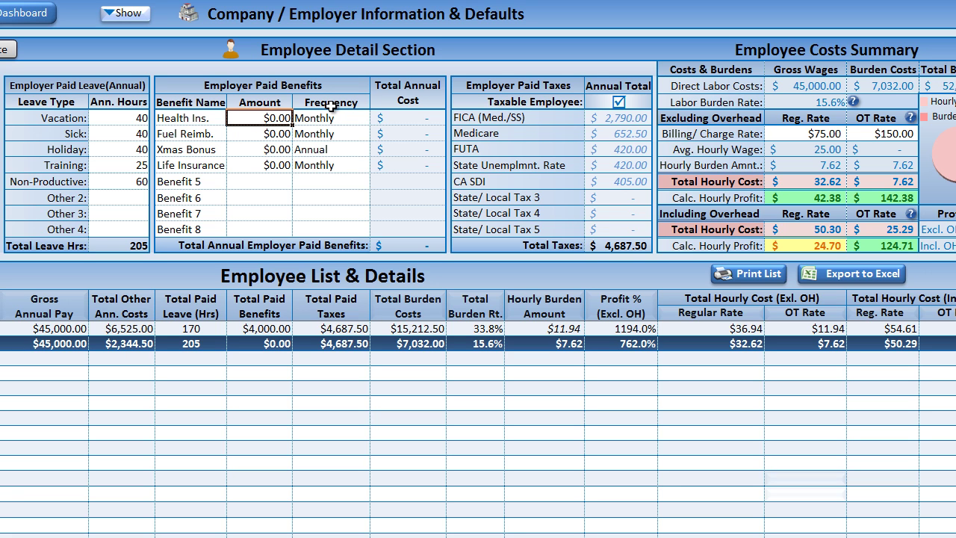
{"action": "type", "text": "1"}
{"action": "key", "text": "BackSpace"}
{"action": "type", "text": "250"}
{"action": "key", "text": "Tab"}
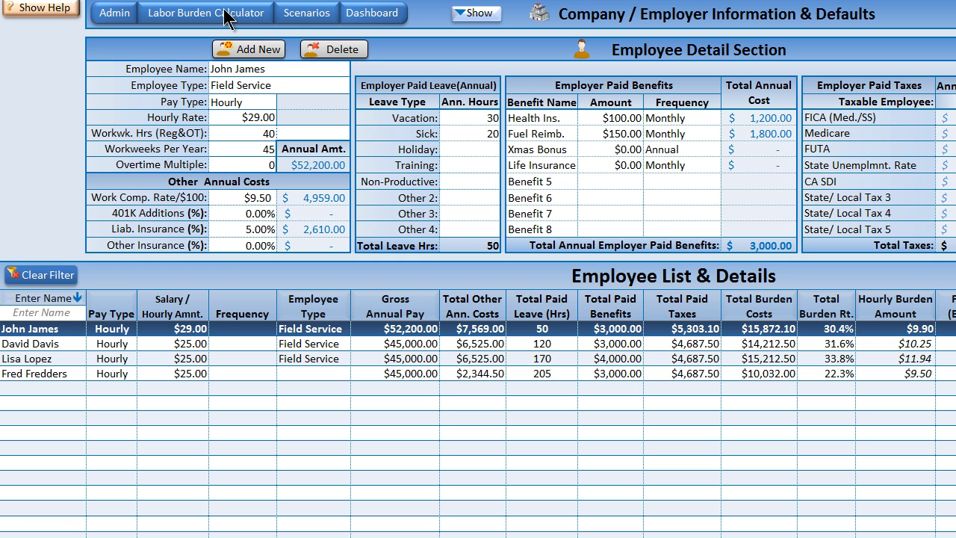
On the Scenarios sheet, add the first listed employee to Scenario 1 with 10 regular hours.
{"action": "left_click", "coordinate": [296, 17]}
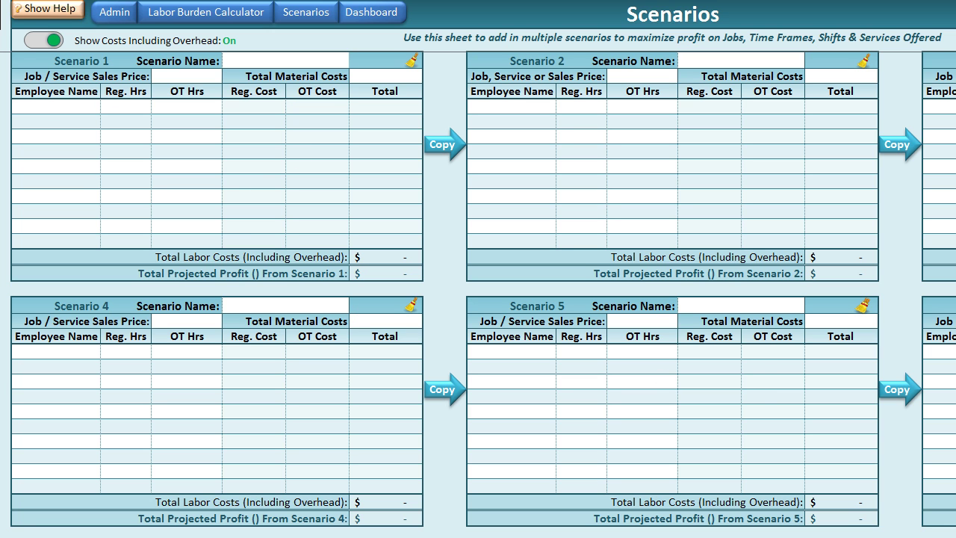
{"action": "scroll", "coordinate": [478, 289], "scroll_direction": "right", "scroll_amount": 3}
{"action": "scroll", "coordinate": [478, 289], "scroll_direction": "left", "scroll_amount": 3}
{"action": "left_click", "coordinate": [58, 107]}
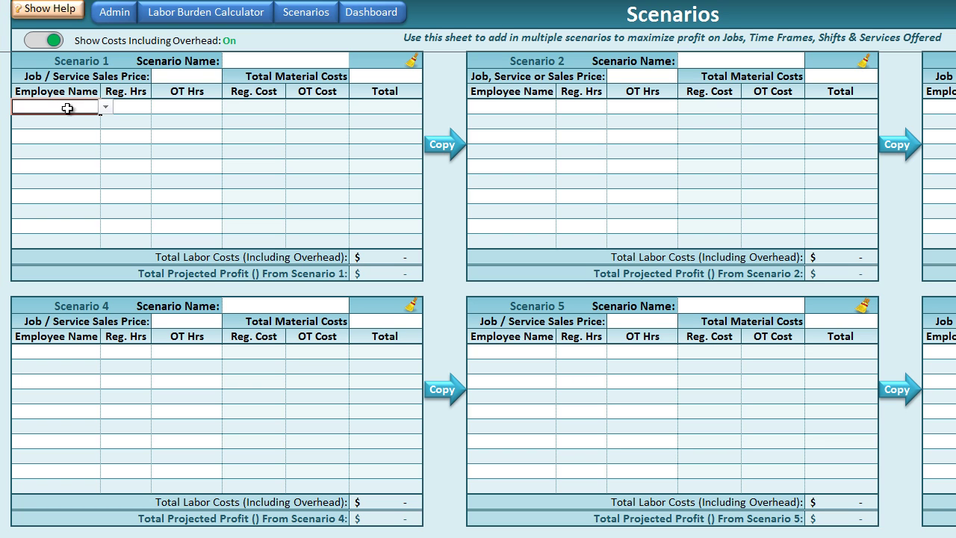
{"action": "left_click", "coordinate": [106, 106]}
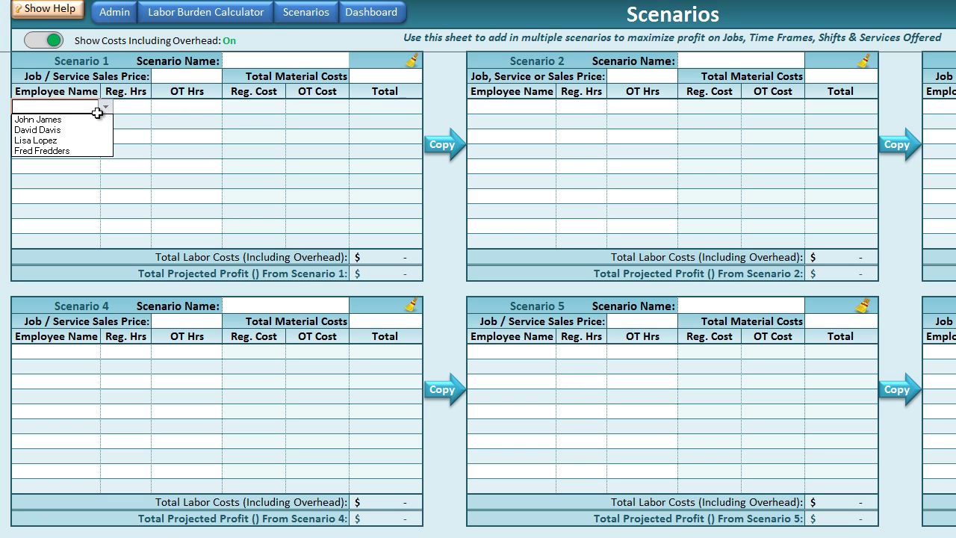
{"action": "left_click", "coordinate": [91, 119]}
{"action": "left_click", "coordinate": [127, 107]}
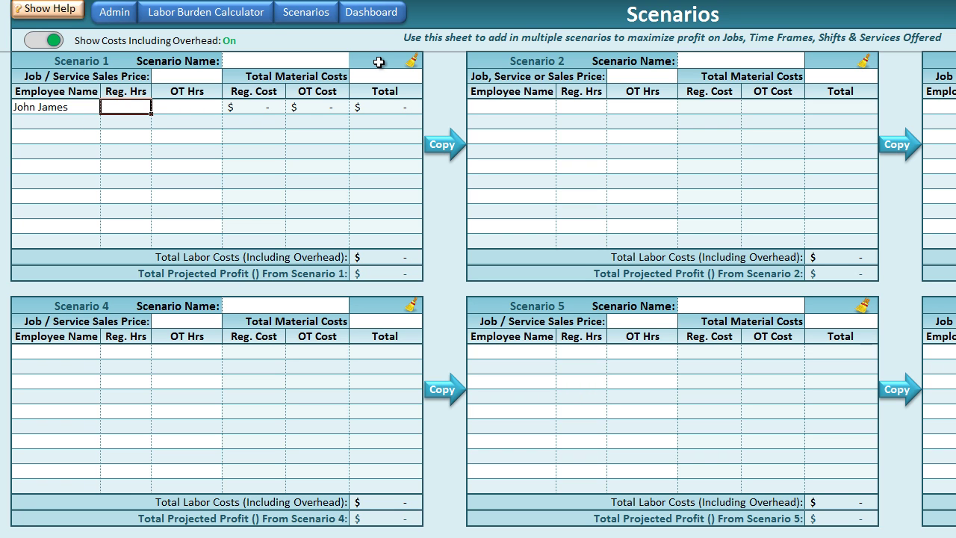
{"action": "type", "text": "10"}
{"action": "key", "text": "Return"}
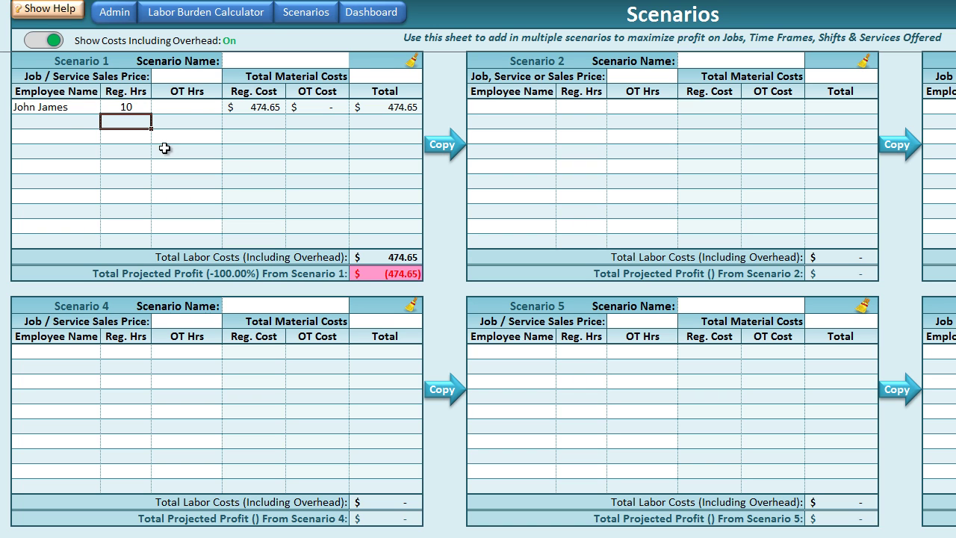
Add the second listed employee to the next row of Scenario 1 with 20 regular hours.
{"action": "left_click", "coordinate": [77, 121]}
{"action": "left_click", "coordinate": [105, 122]}
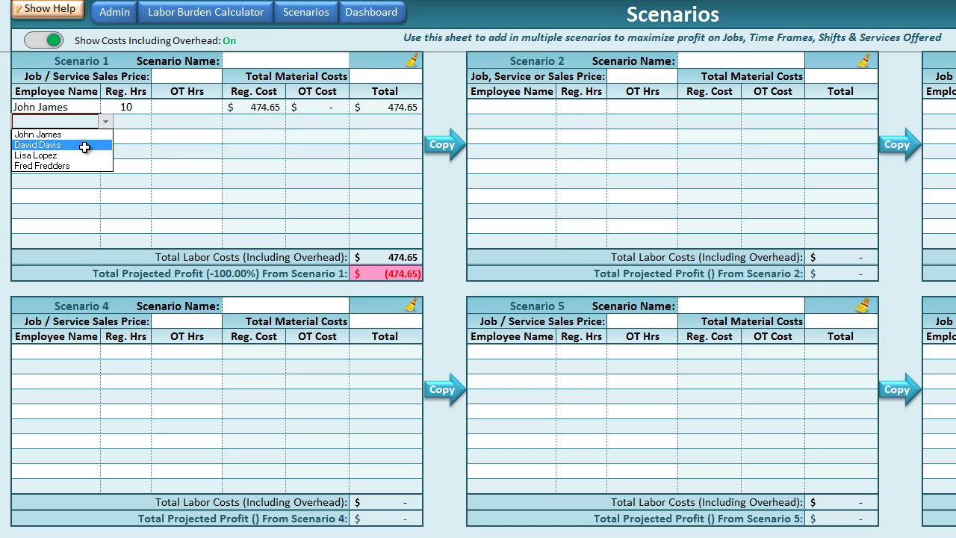
{"action": "left_click", "coordinate": [84, 144]}
{"action": "left_click", "coordinate": [141, 122]}
{"action": "type", "text": "20"}
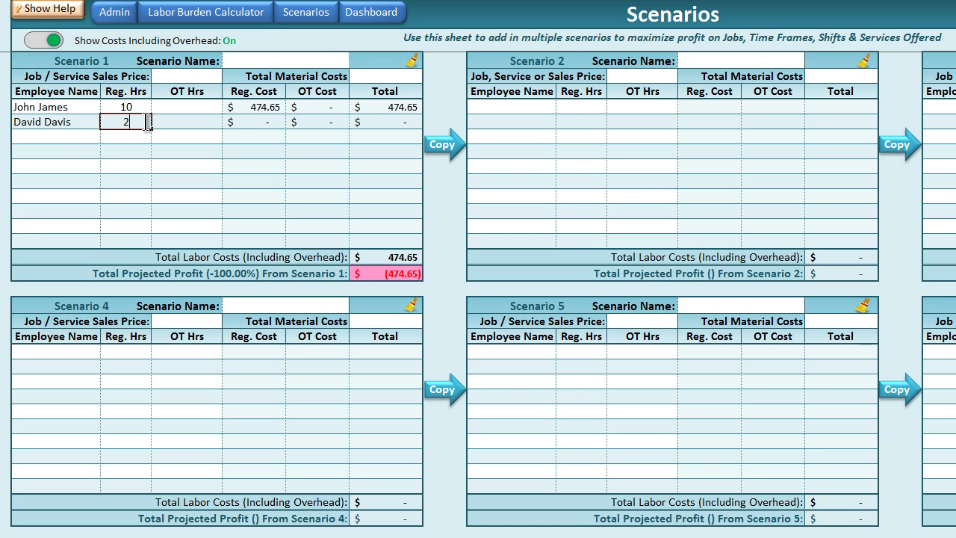
{"action": "key", "text": "Return"}
Name Scenario 1 "Test 1" and set its job/service sales price to $4,000.
{"action": "left_click", "coordinate": [227, 61]}
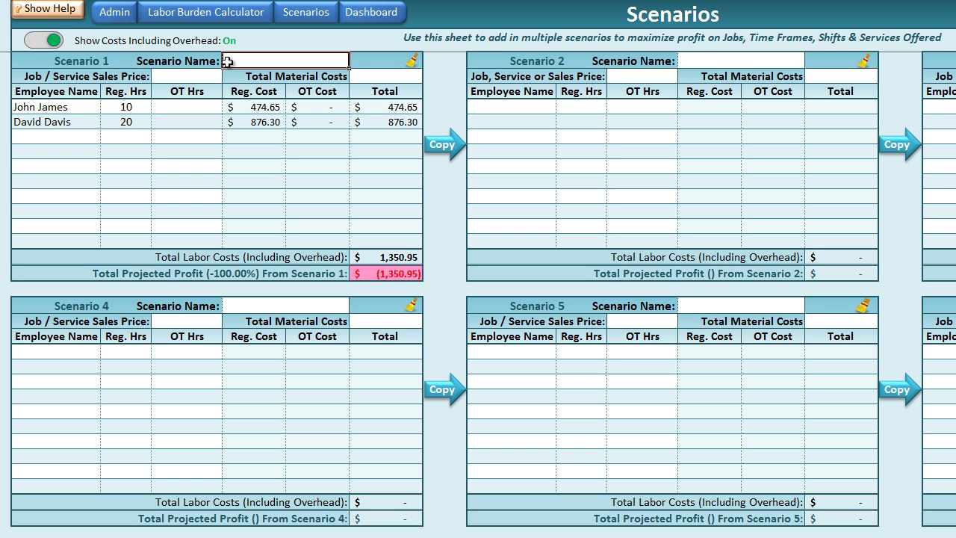
{"action": "type", "text": "Test 1"}
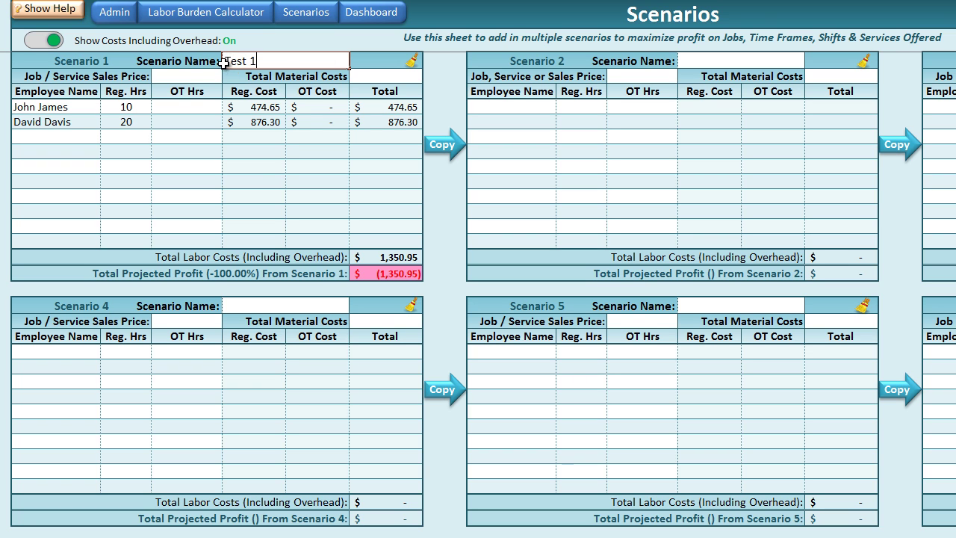
{"action": "left_click", "coordinate": [196, 78]}
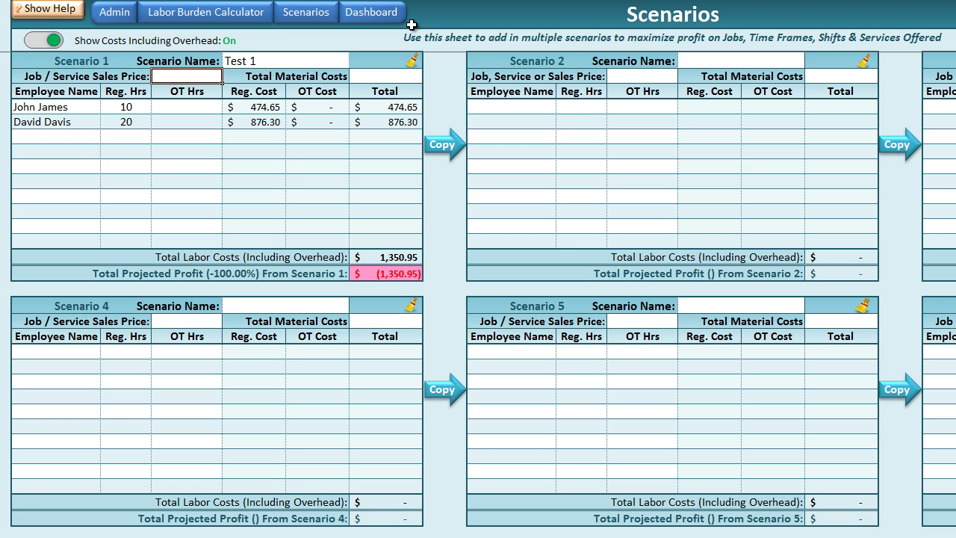
{"action": "type", "text": "4000"}
{"action": "key", "text": "Tab"}
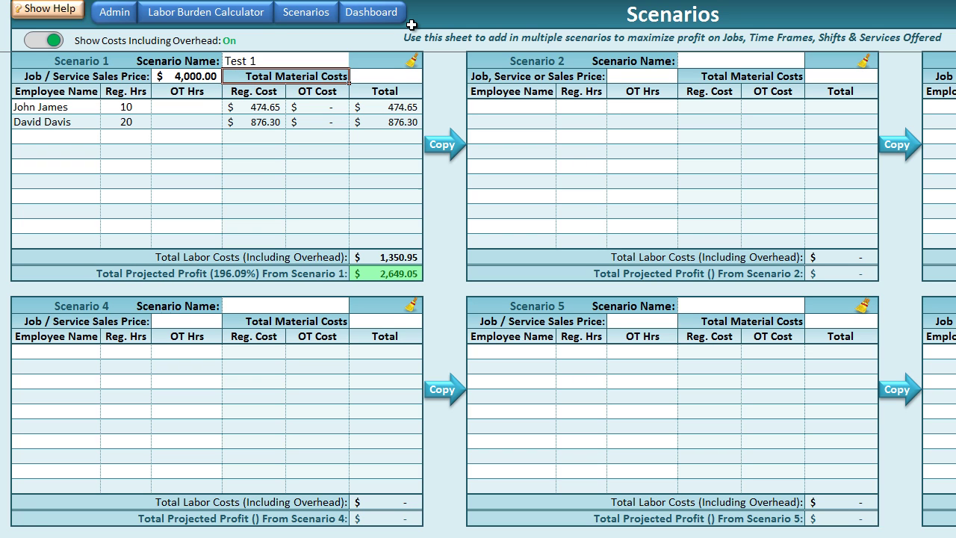
In Scenario 1, set the total material costs to $500 and the first employee's regular hours to 20.
{"action": "type", "text": "500"}
{"action": "key", "text": "Tab"}
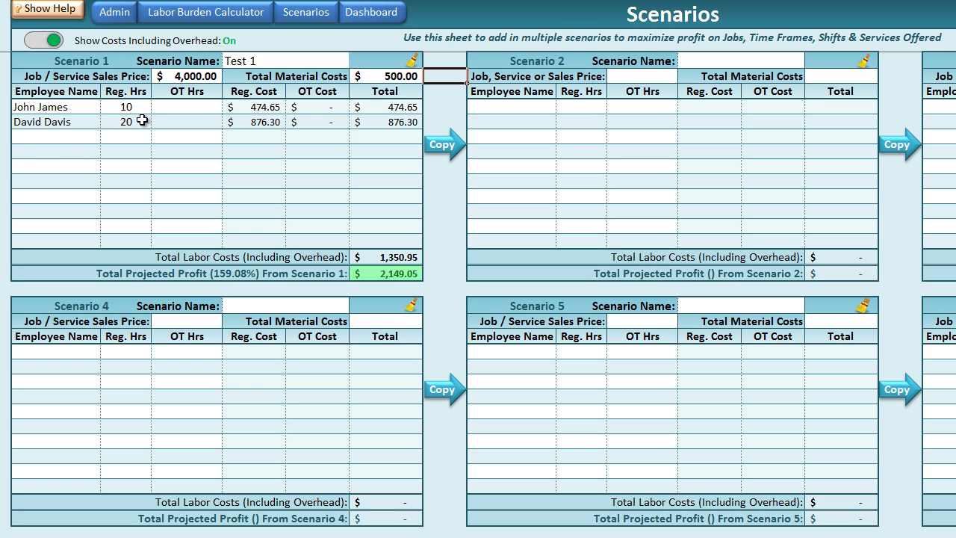
{"action": "left_click", "coordinate": [90, 135]}
{"action": "left_click", "coordinate": [106, 137]}
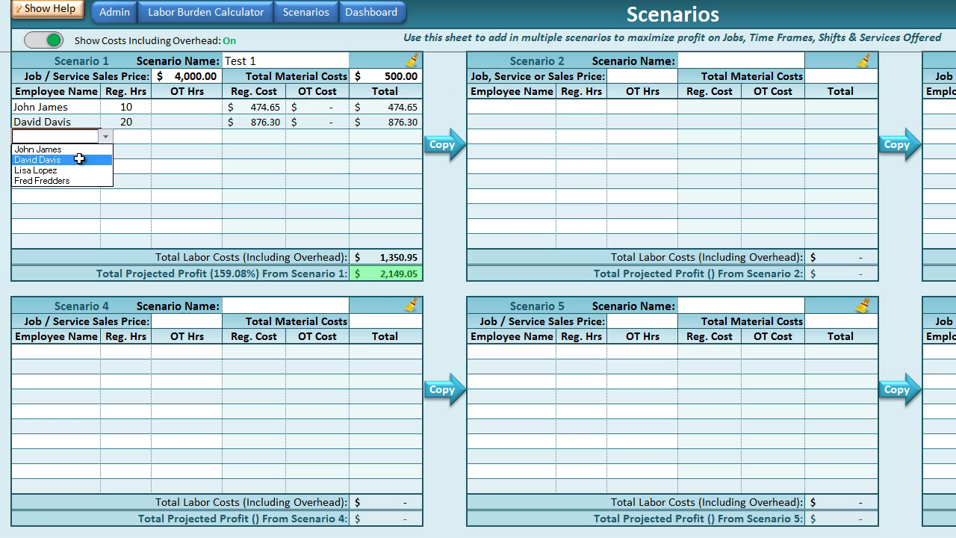
{"action": "left_click", "coordinate": [131, 118]}
{"action": "left_click", "coordinate": [142, 107]}
{"action": "type", "text": "20"}
{"action": "key", "text": "Return"}
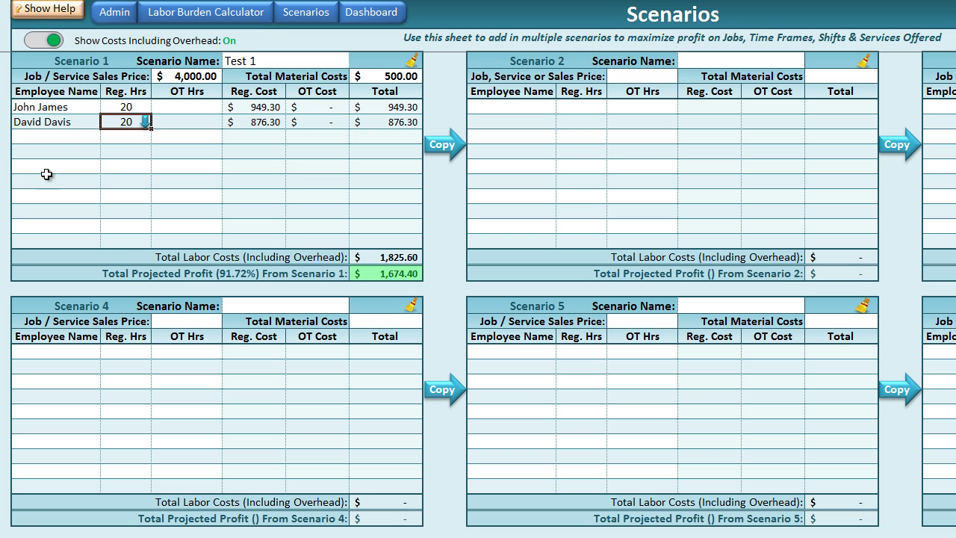
Add the second listed employee again in Scenario 1's third row and fill the 20 regular hours down from the row above.
{"action": "left_click", "coordinate": [48, 148]}
{"action": "left_click", "coordinate": [75, 136]}
{"action": "left_click", "coordinate": [105, 136]}
{"action": "left_click", "coordinate": [79, 158]}
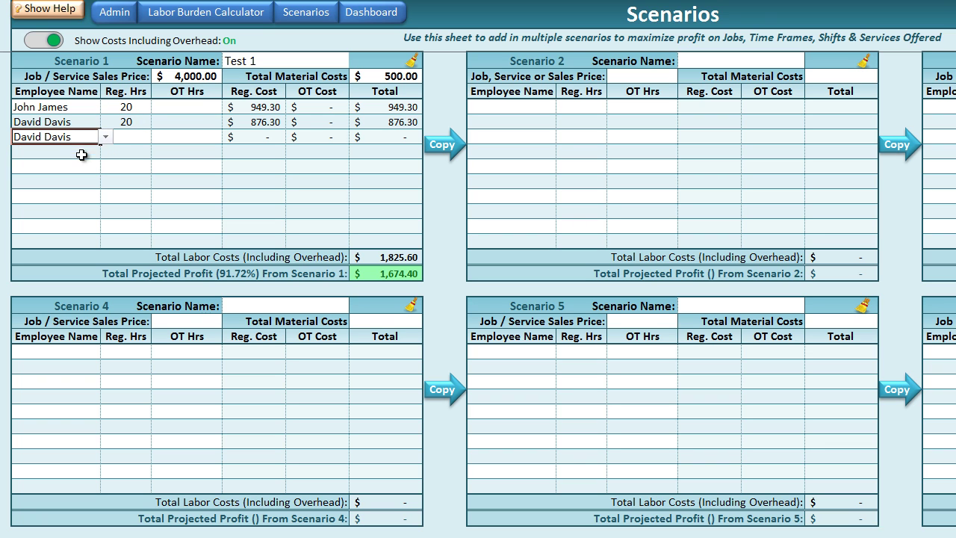
{"action": "left_click", "coordinate": [132, 121]}
{"action": "left_click_drag", "start_coordinate": [151, 129], "coordinate": [151, 142]}
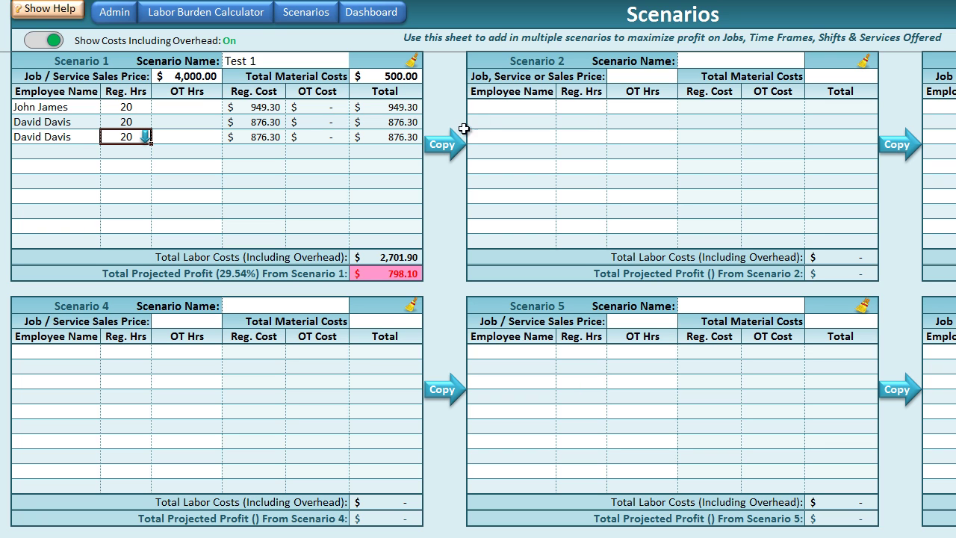
Copy Scenario 1 into Scenario 2 and set the three copied rows' regular hours to 18, 22 and 15.
{"action": "left_click", "coordinate": [445, 145]}
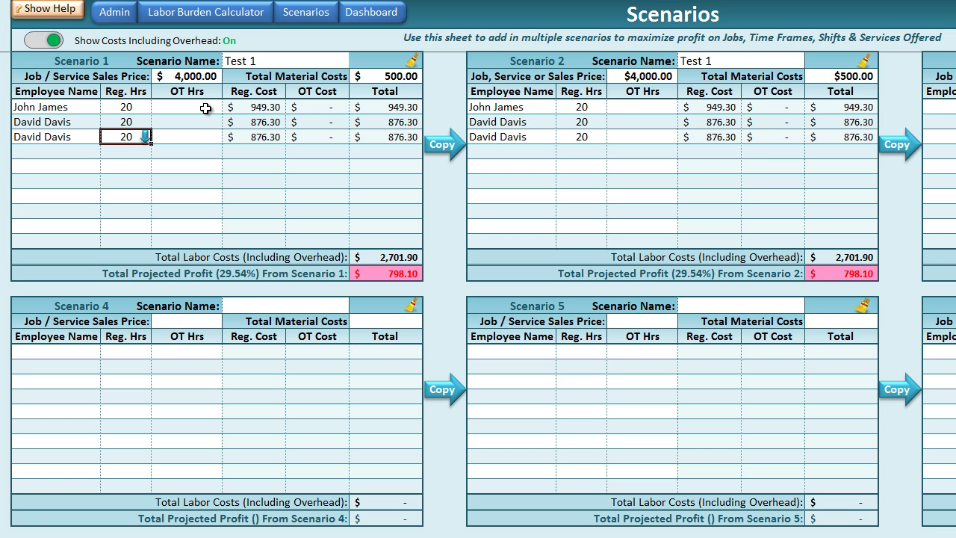
{"action": "left_click", "coordinate": [574, 109]}
{"action": "type", "text": "18"}
{"action": "key", "text": "Return"}
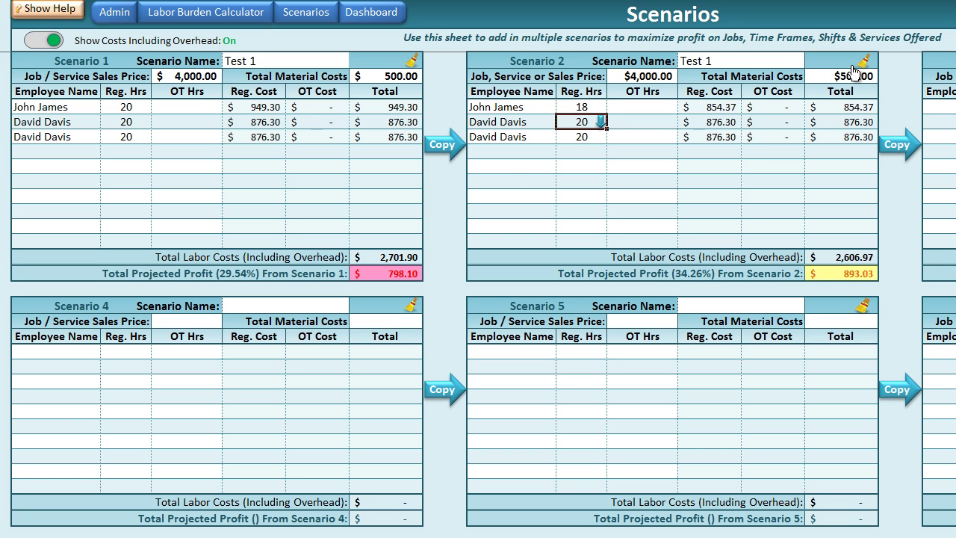
{"action": "type", "text": "22"}
{"action": "key", "text": "Return"}
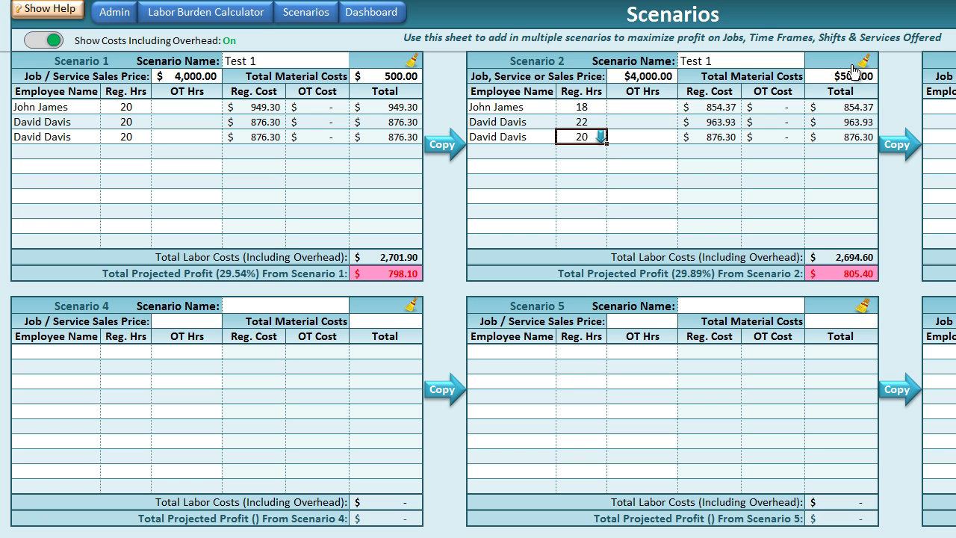
{"action": "type", "text": "15"}
{"action": "key", "text": "Return"}
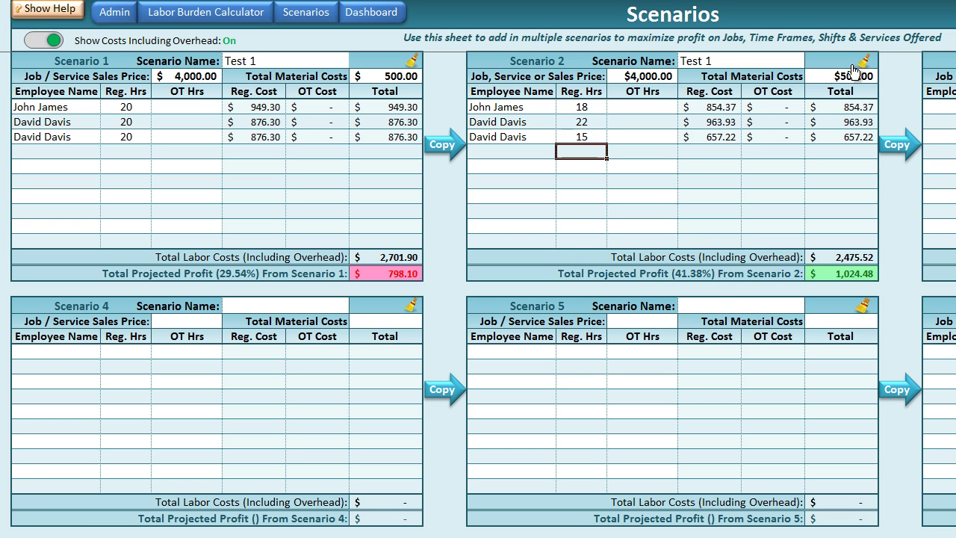
Rename Scenario 2 as "Test2".
{"action": "double_click", "coordinate": [740, 60]}
{"action": "left_click_drag", "start_coordinate": [740, 61], "coordinate": [699, 60]}
{"action": "type", "text": "2"}
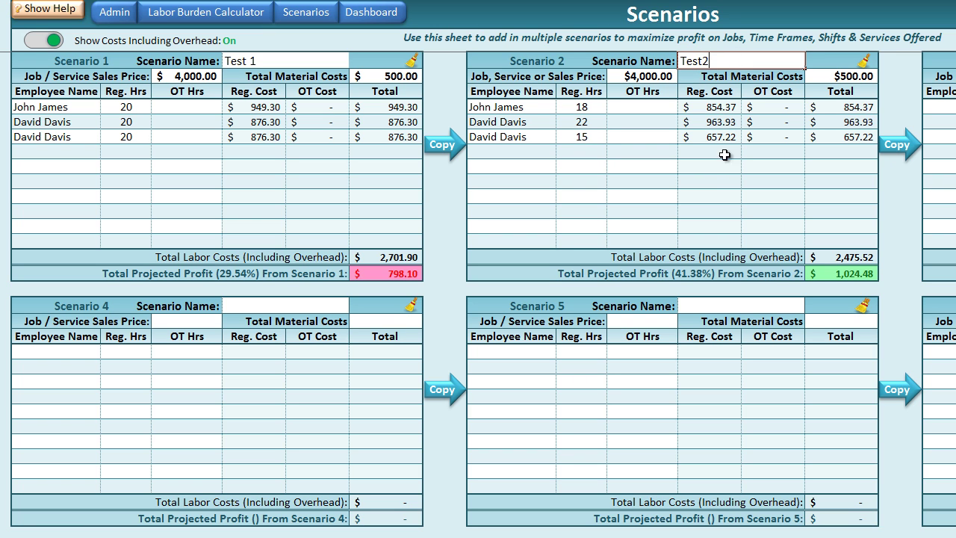
{"action": "left_click", "coordinate": [717, 182]}
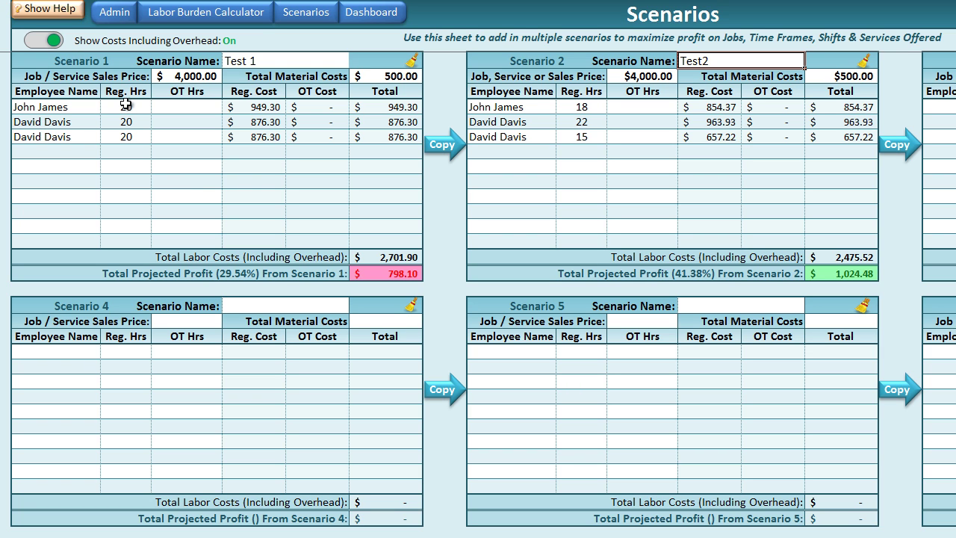
Switch the scenario costs to exclude overhead for comparison, and switch them back to include it.
{"action": "left_click", "coordinate": [35, 49]}
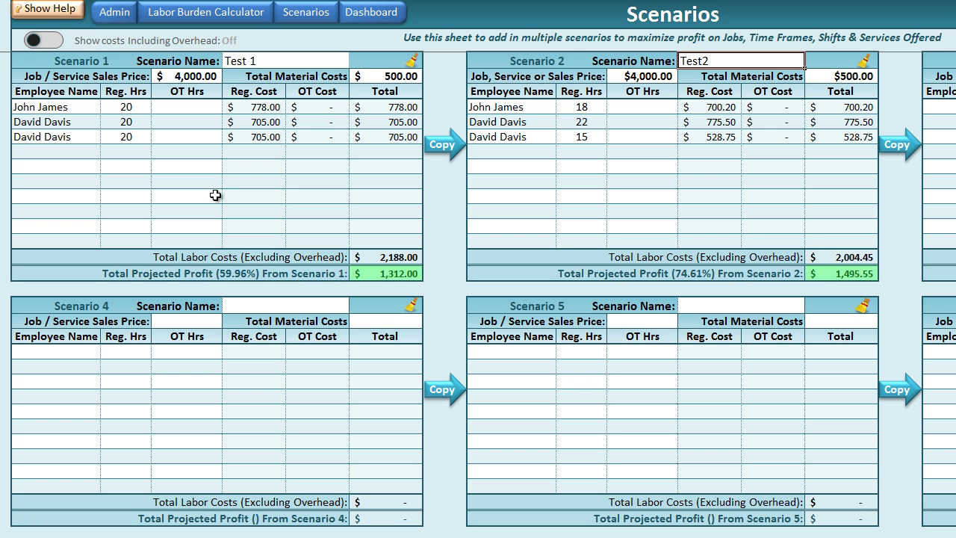
{"action": "left_click", "coordinate": [59, 45]}
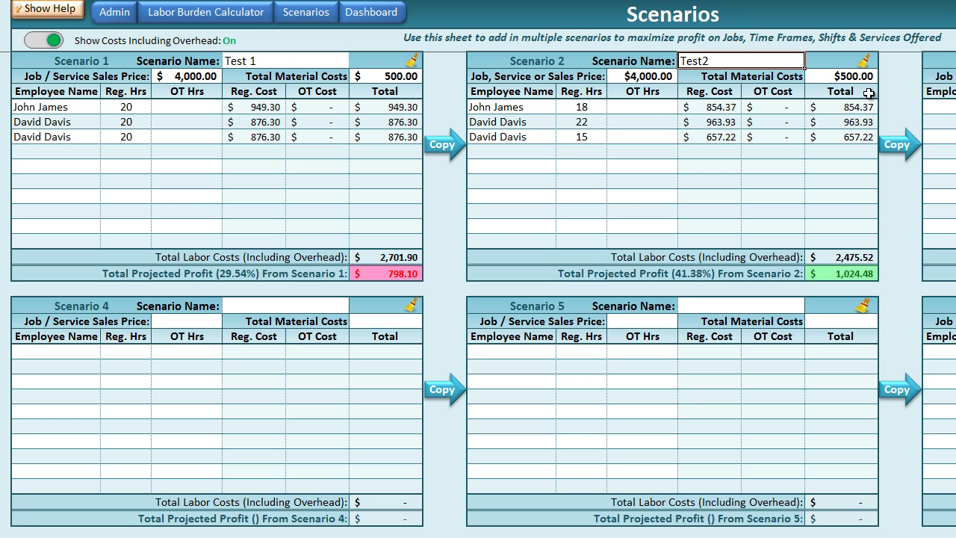
Clear all entries from Scenario 2 and confirm the removal.
{"action": "left_click", "coordinate": [866, 62]}
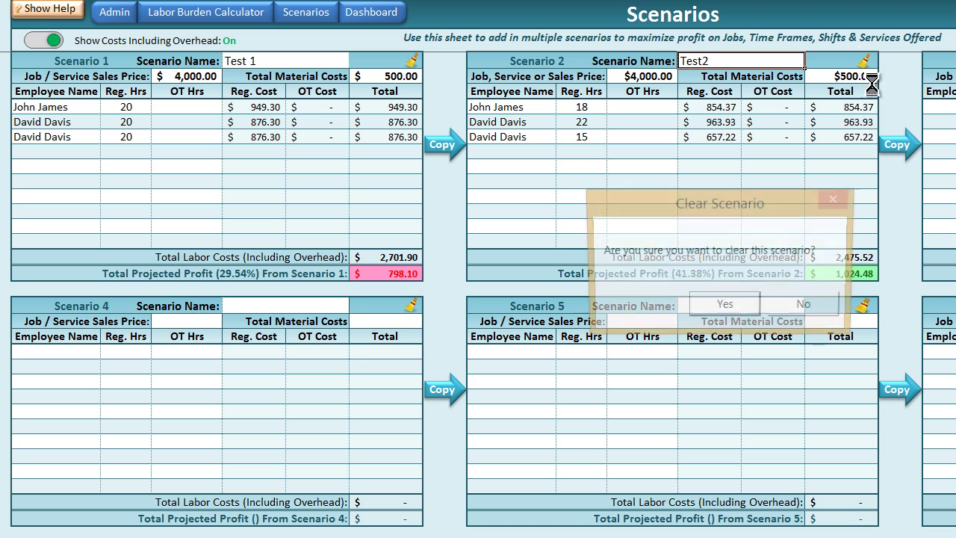
{"action": "left_click", "coordinate": [732, 306]}
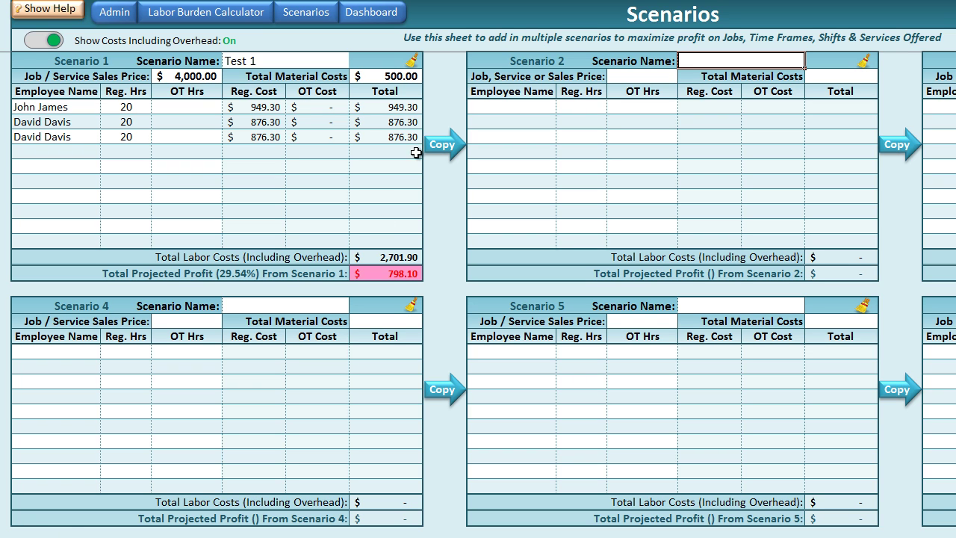
Examine the Dashboard charts of hourly rates, costs and profit, total annual burden, hourly cost per employee and calculated hourly profit.
{"action": "left_click", "coordinate": [389, 12]}
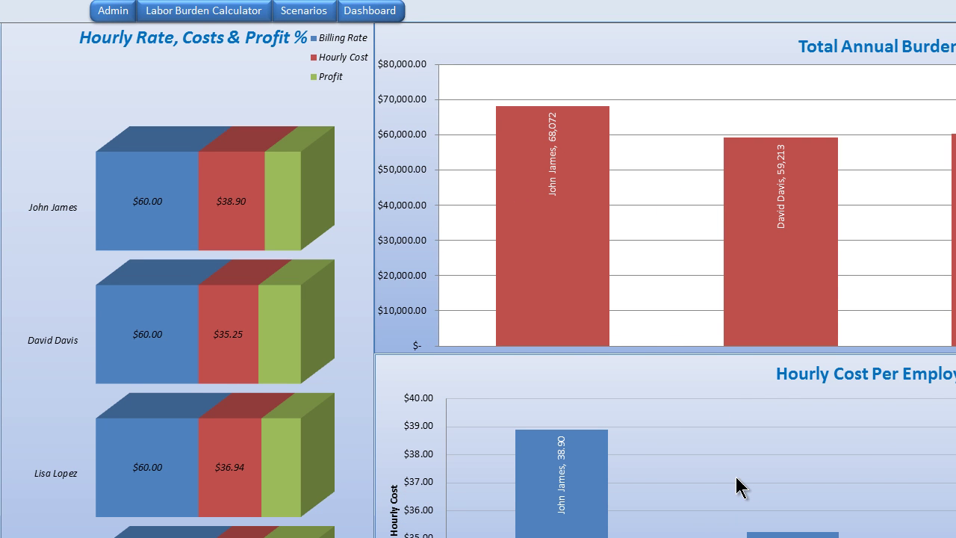
{"action": "scroll", "coordinate": [727, 476], "scroll_direction": "down", "scroll_amount": 4}
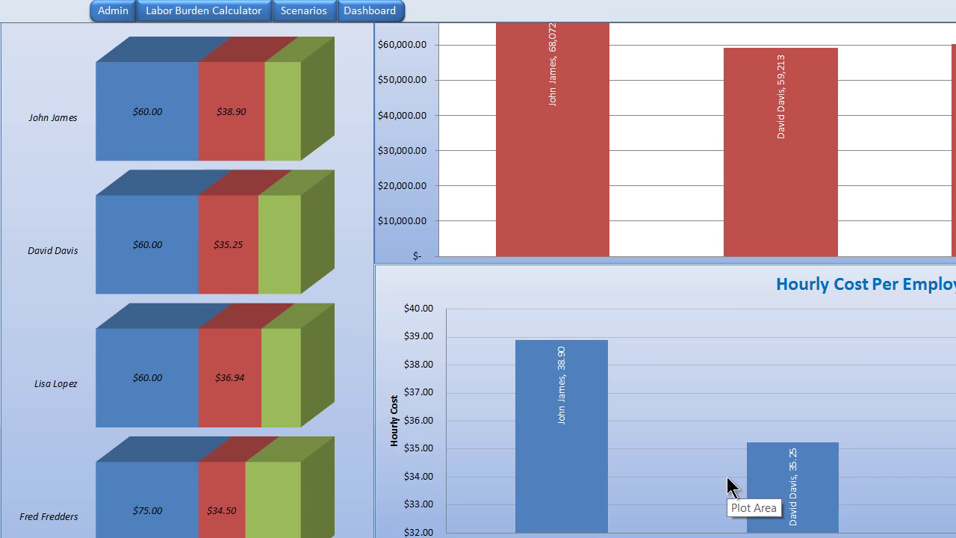
{"action": "scroll", "coordinate": [727, 477], "scroll_direction": "up", "scroll_amount": 4}
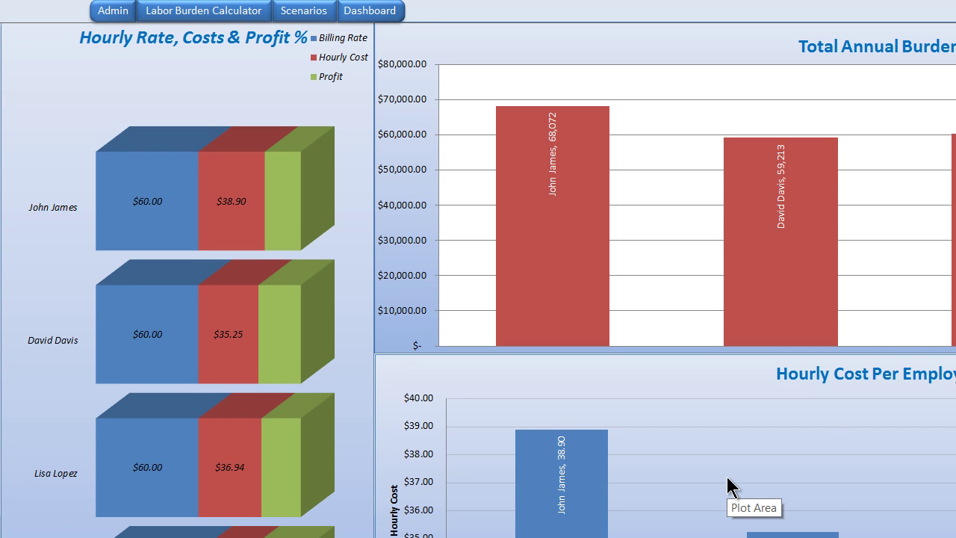
{"action": "scroll", "coordinate": [727, 477], "scroll_direction": "down", "scroll_amount": 2}
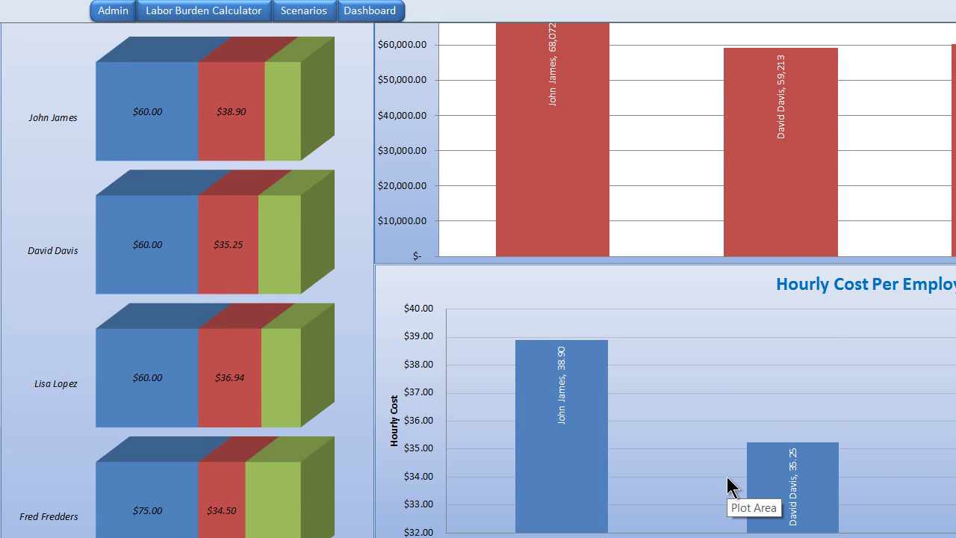
{"action": "scroll", "coordinate": [729, 485], "scroll_direction": "down", "scroll_amount": 3}
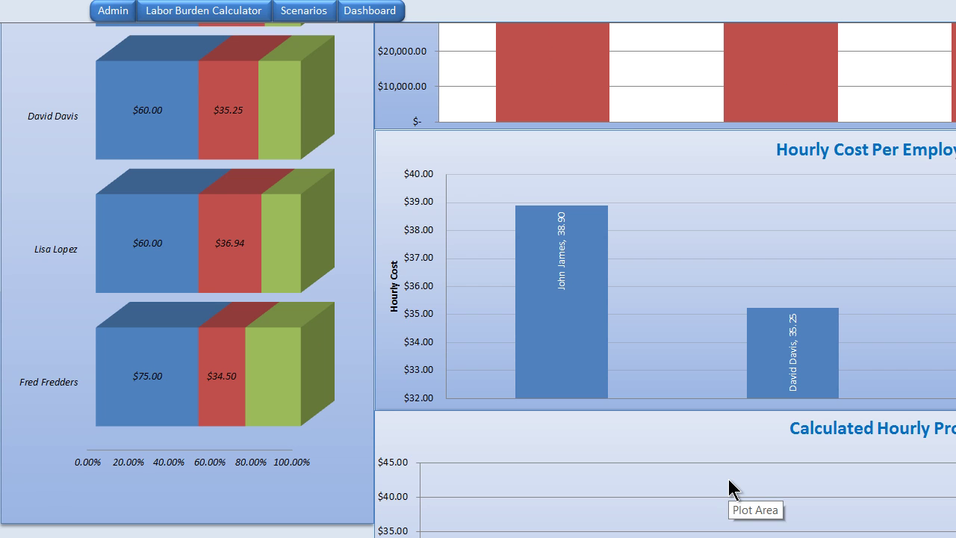
{"action": "scroll", "coordinate": [729, 482], "scroll_direction": "down", "scroll_amount": 2}
{"action": "scroll", "coordinate": [730, 482], "scroll_direction": "up", "scroll_amount": 2}
{"action": "scroll", "coordinate": [730, 482], "scroll_direction": "down", "scroll_amount": 2}
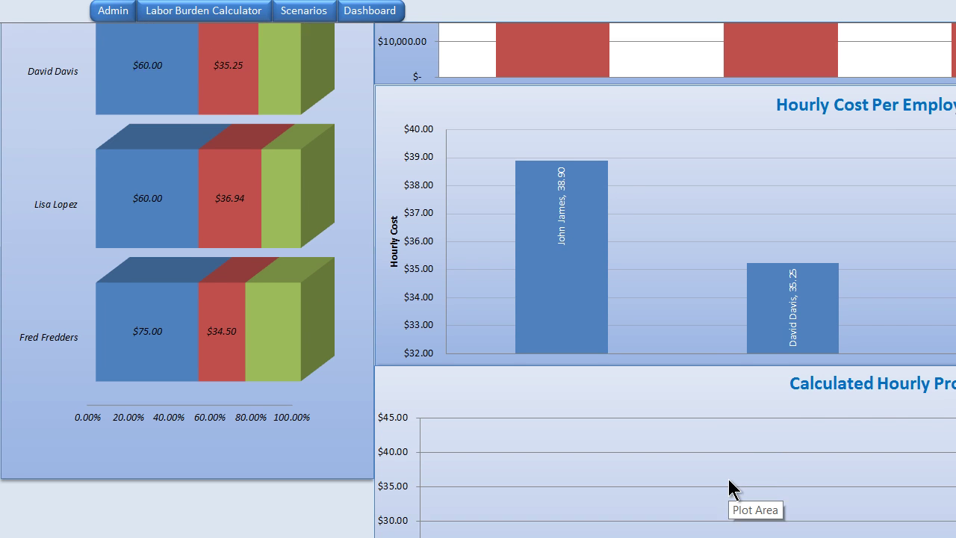
{"action": "scroll", "coordinate": [730, 481], "scroll_direction": "down", "scroll_amount": 2}
{"action": "scroll", "coordinate": [729, 481], "scroll_direction": "up", "scroll_amount": 9}
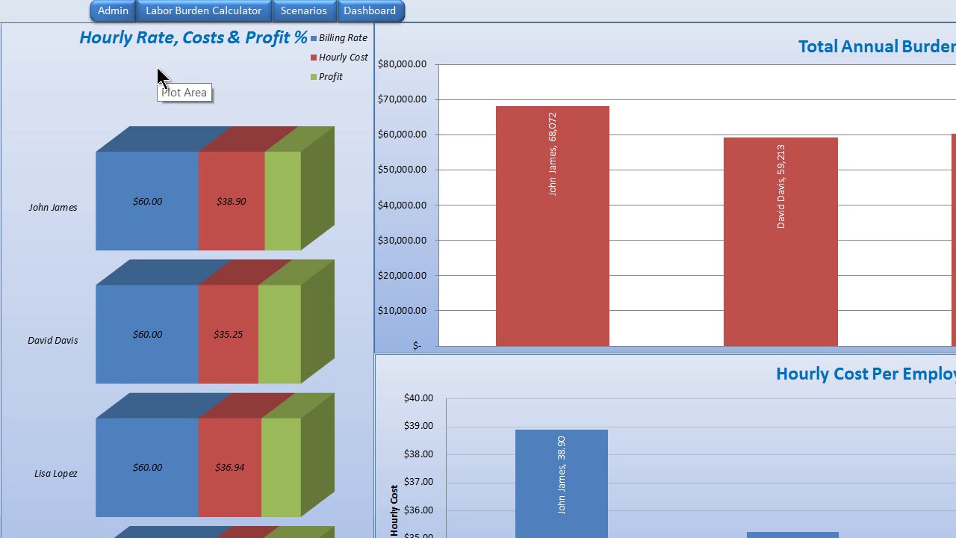
{"action": "left_click", "coordinate": [193, 20]}
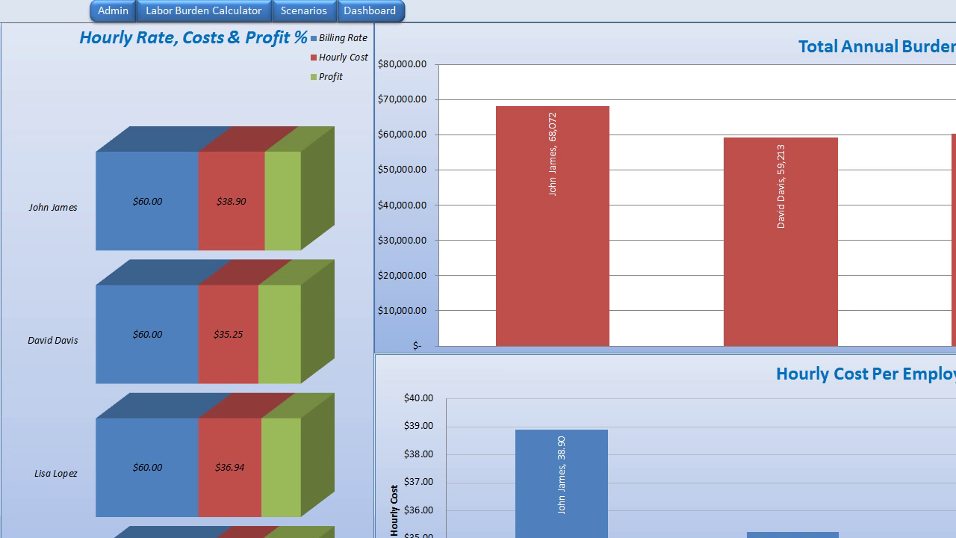